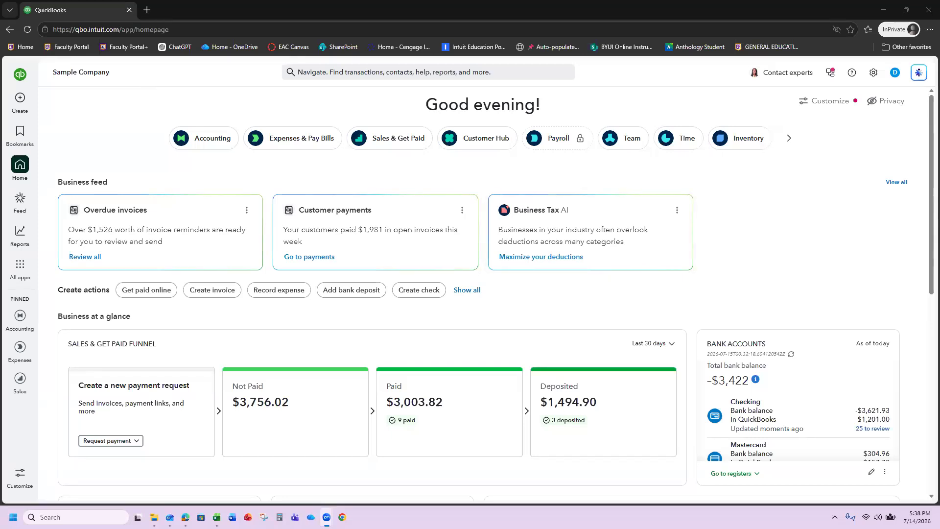
- Open the vendor list under Expenses & Bills and examine the listed vendors, their contact details and open balances
click(287, 142)
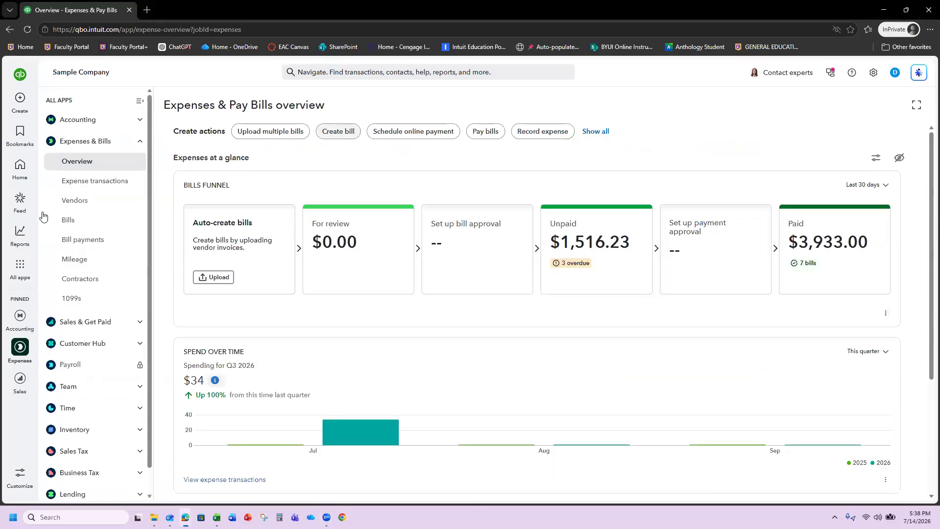
click(85, 205)
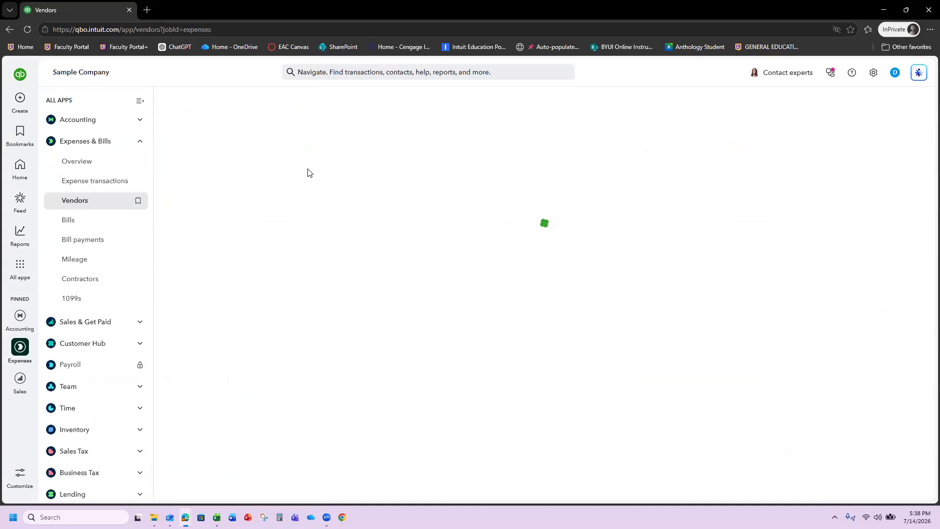
scroll(409, 161, down, 4)
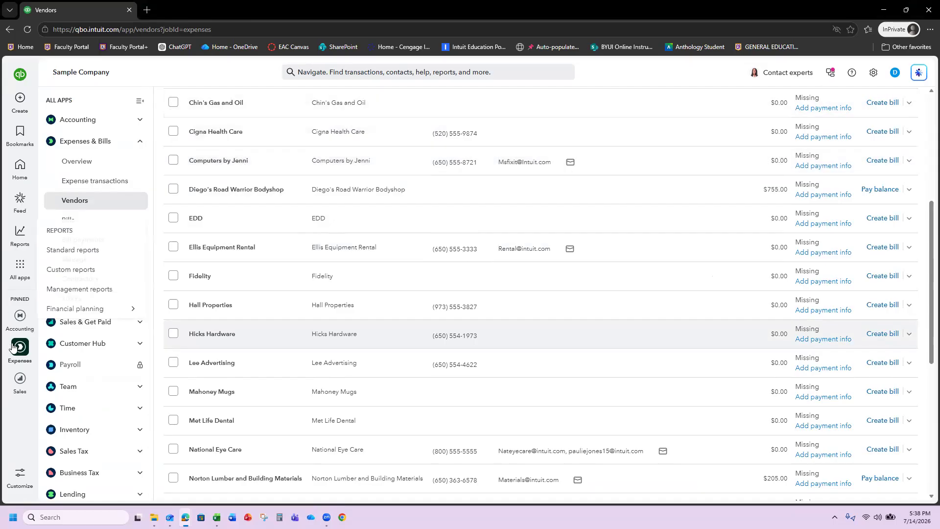
mouse_move(16, 348)
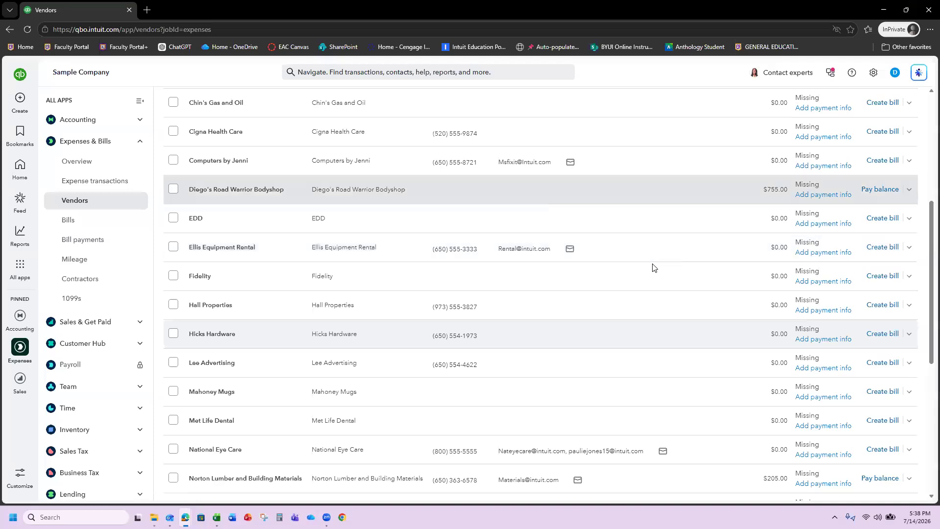
scroll(652, 267, up, 10)
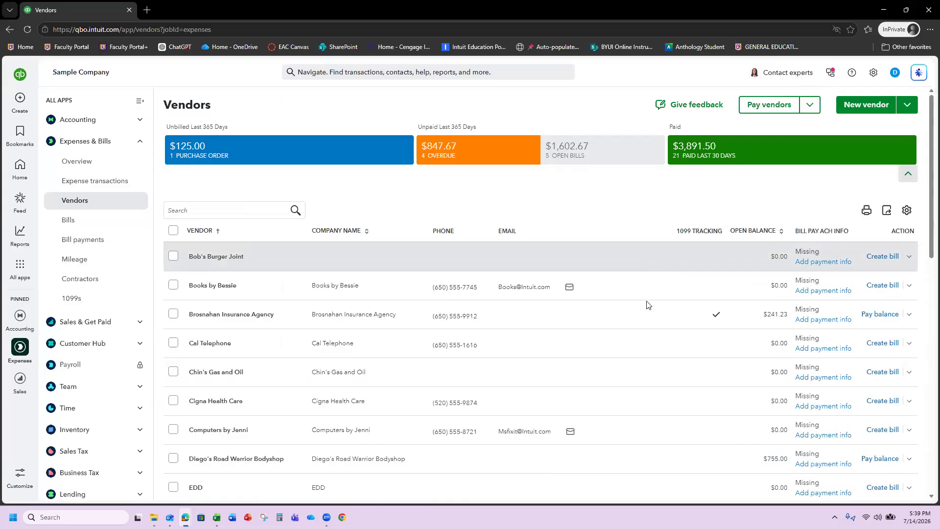
scroll(547, 346, down, 1)
scroll(547, 346, down, 8)
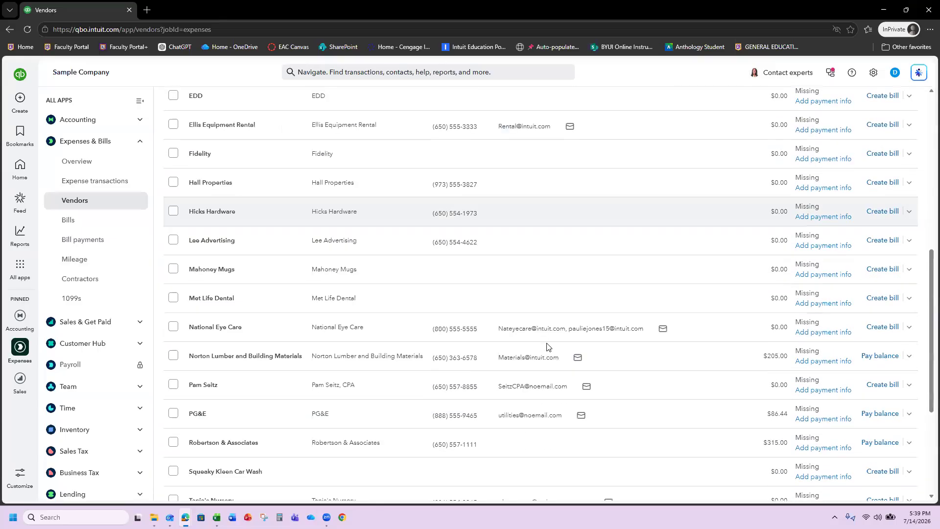
scroll(547, 347, up, 6)
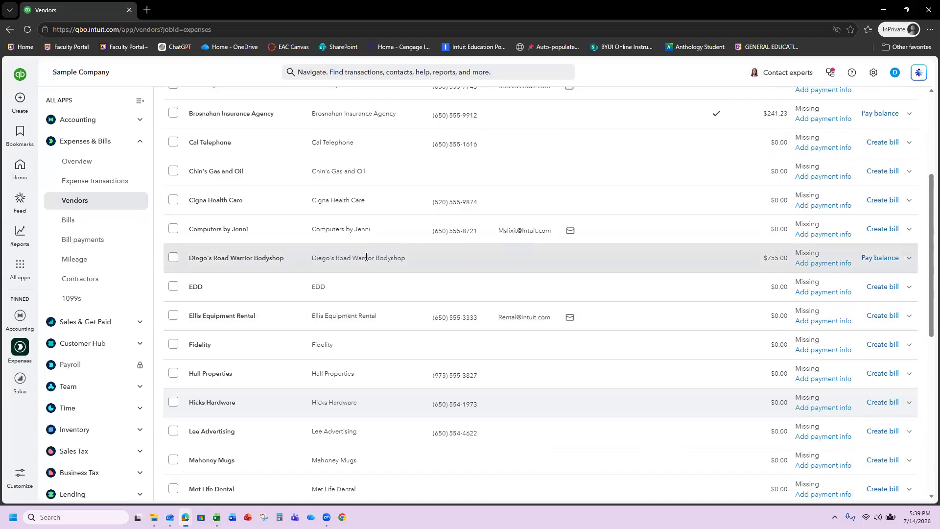
scroll(366, 257, down, 3)
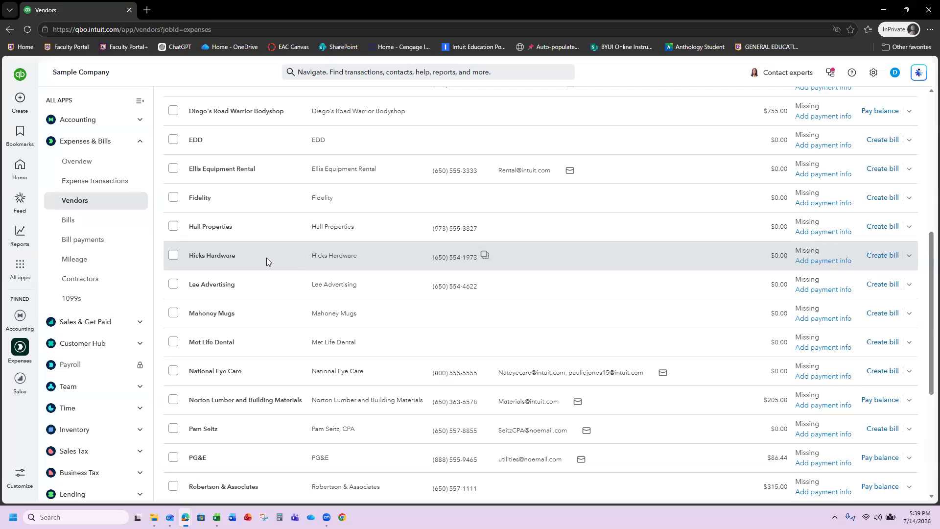
- Open the Hicks Hardware vendor record and review its transaction list
click(233, 258)
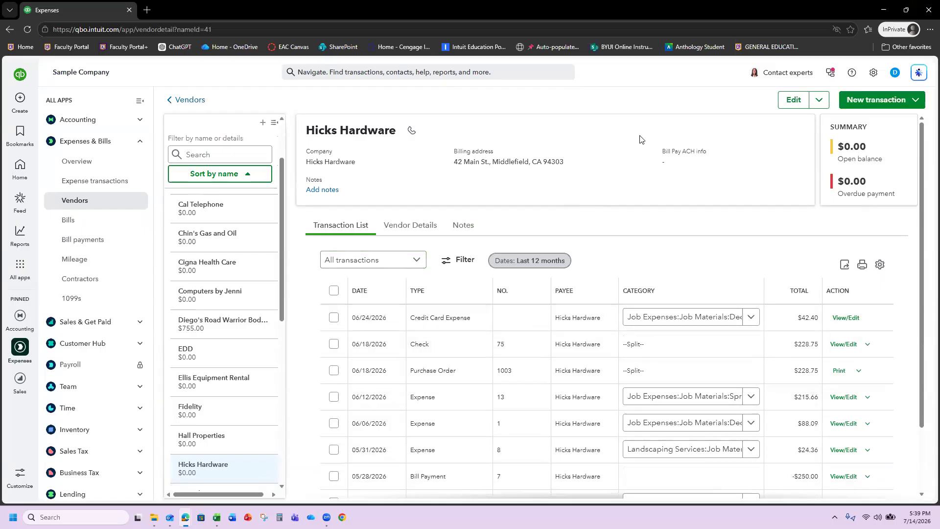
scroll(507, 387, down, 2)
scroll(506, 384, up, 2)
- Create a purchase order for the vendor Hicks Hardware, declining to prefill it from the last transaction
click(20, 99)
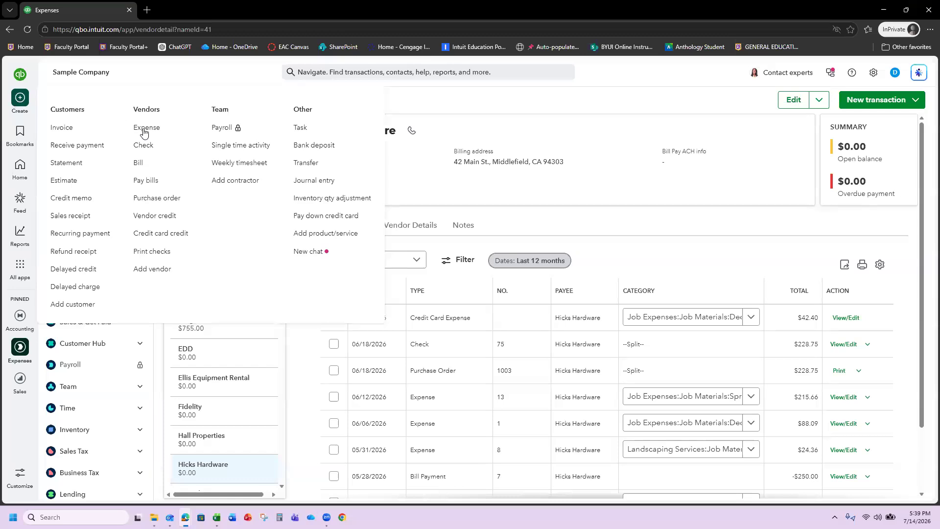
click(157, 202)
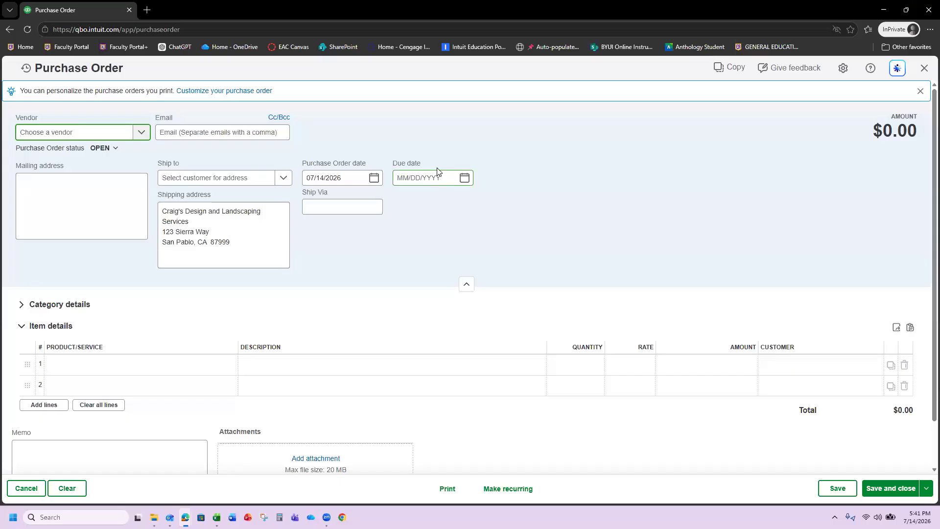
click(141, 136)
scroll(79, 184, down, 4)
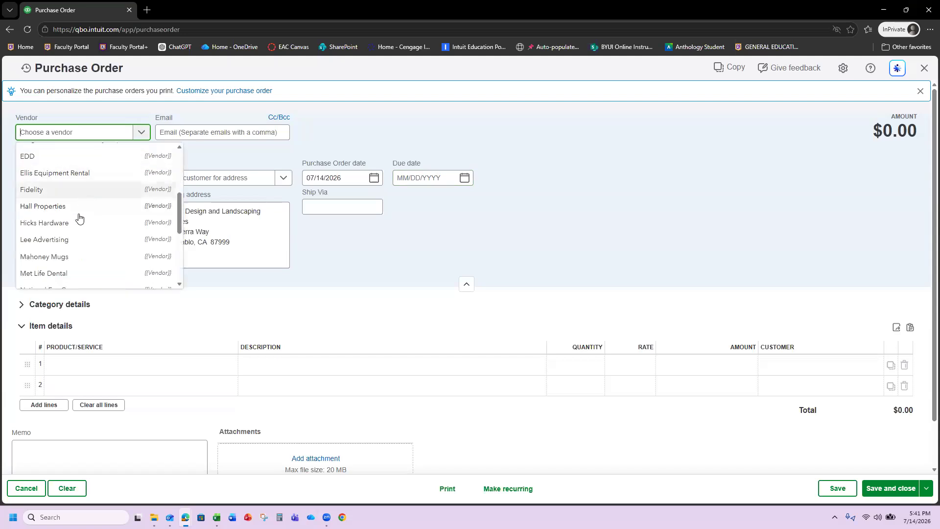
click(73, 226)
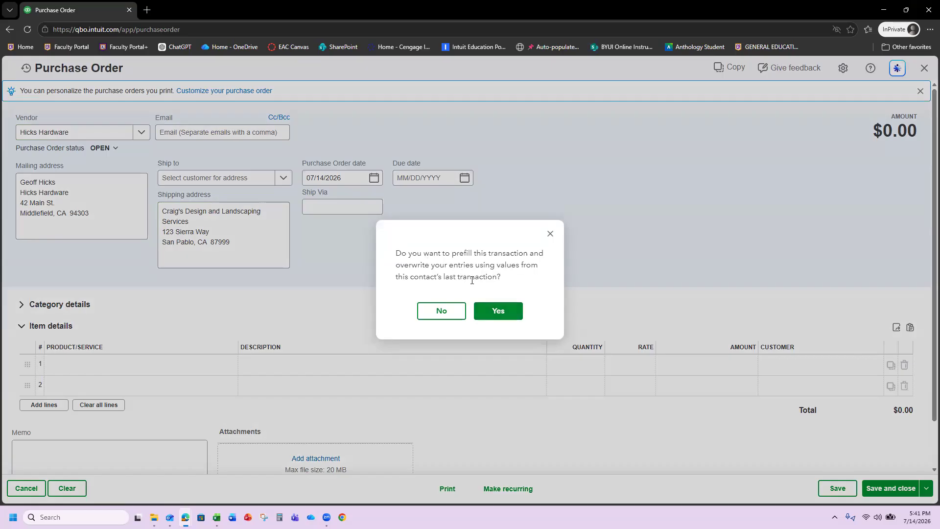
click(450, 314)
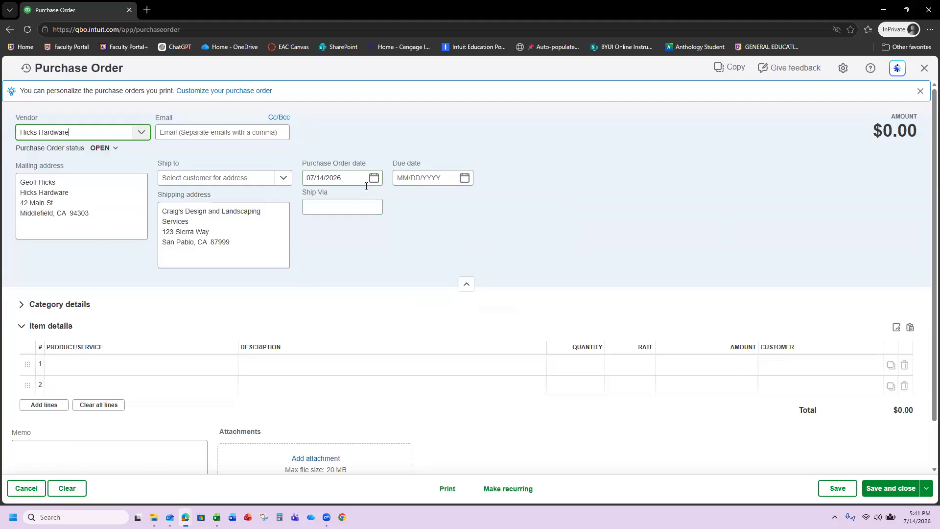
- Add the product Sprinkler Heads to the first item line with a quantity of 10
click(127, 369)
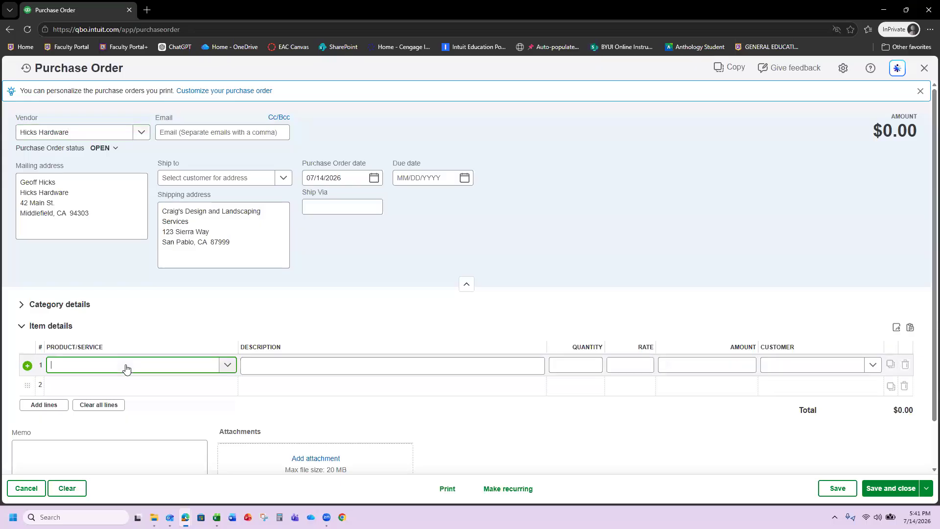
text(sprink)
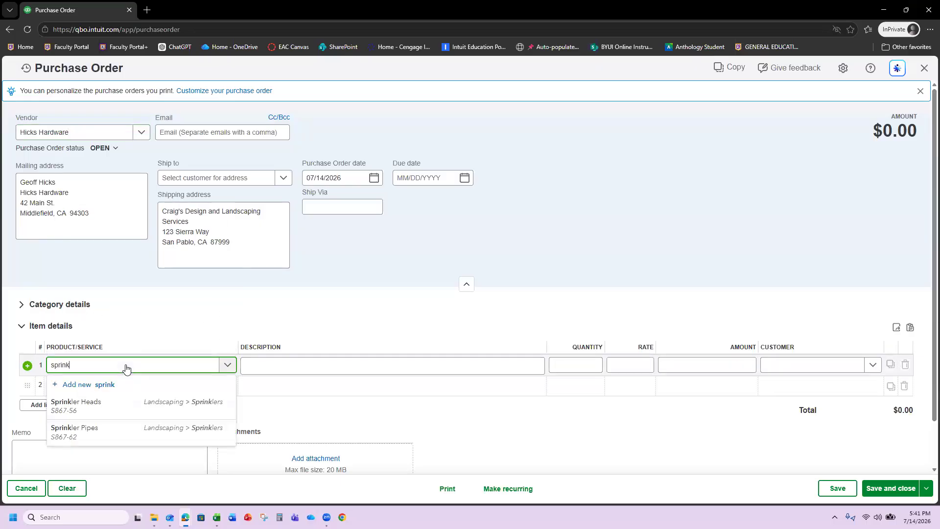
click(101, 408)
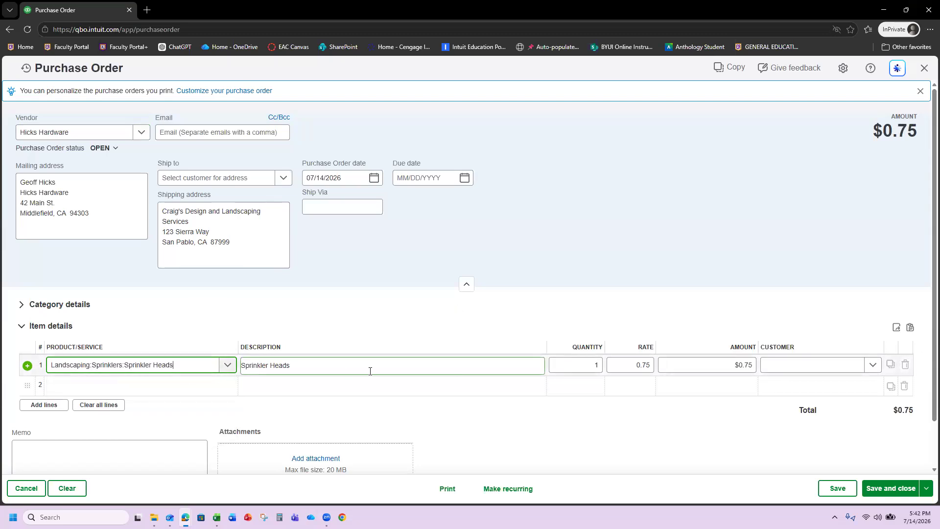
click(590, 363)
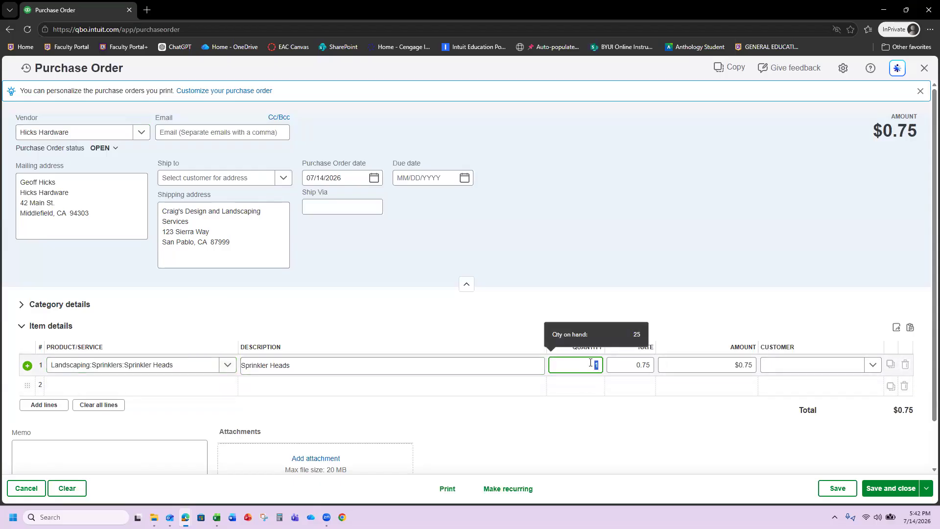
text(10)
- Replace the sprinkler heads line's description with "Replacement sprinkler heads for customer job"
click(430, 363)
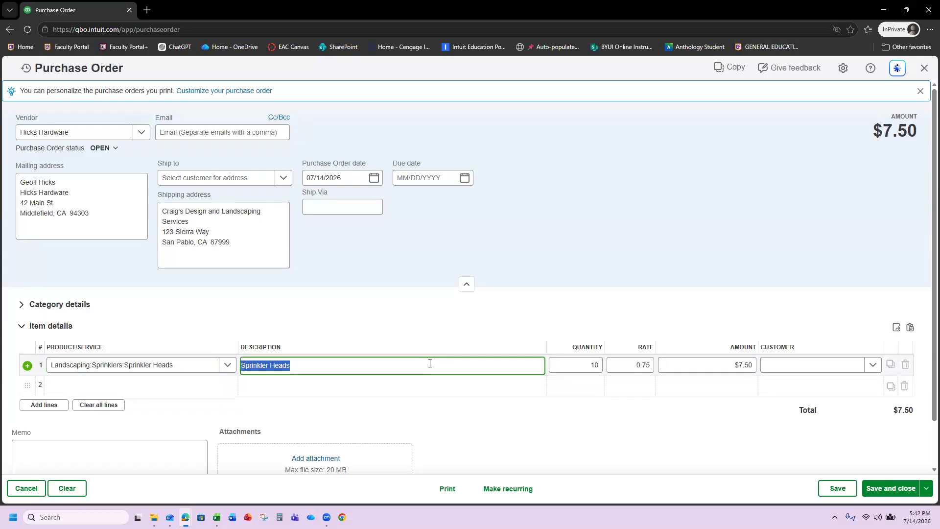
text(Rpela)
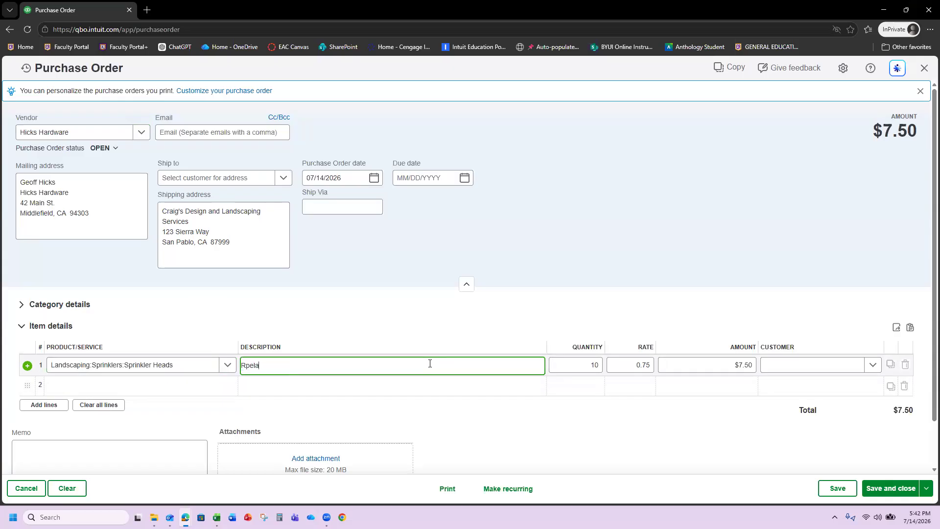
text(eplacement s)
key(BackSpace)
text(sprinkler heads for customer job)
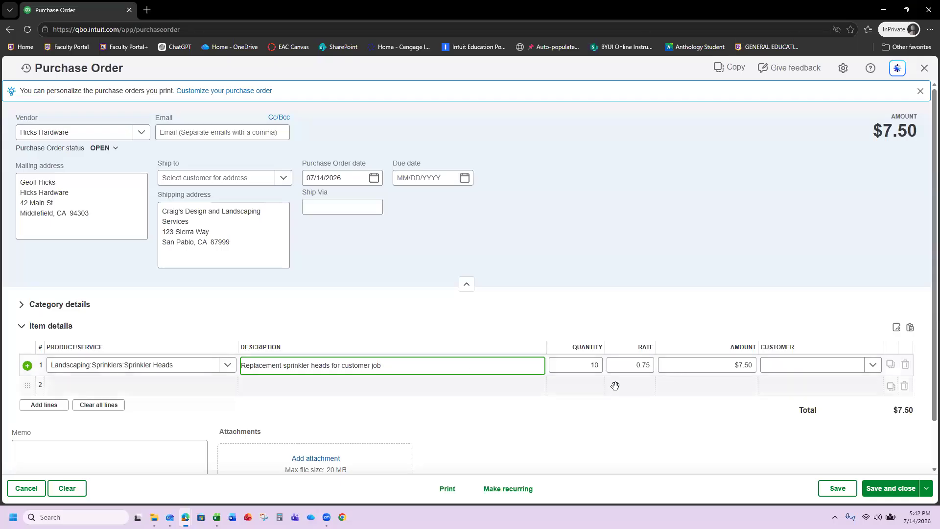
- Expand both the category details and the item details sections of the purchase order
click(591, 330)
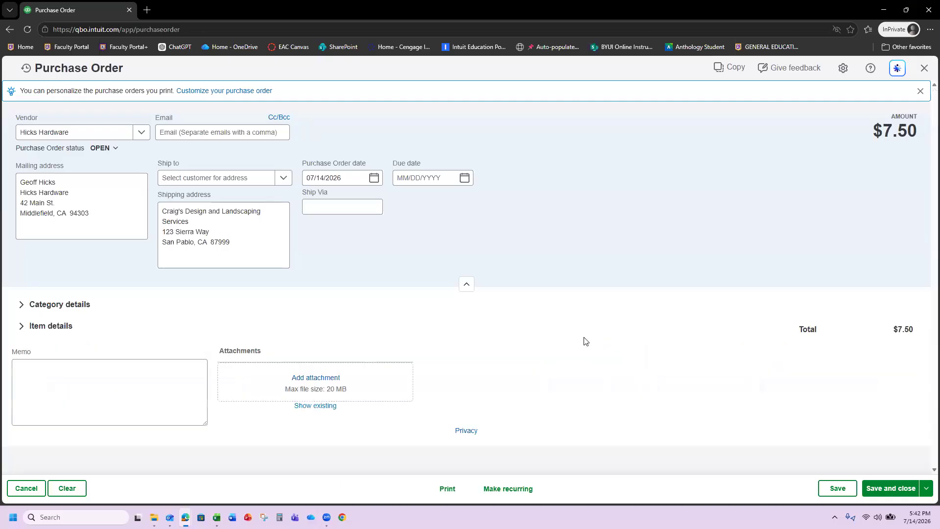
click(23, 306)
click(23, 410)
scroll(220, 374, down, 2)
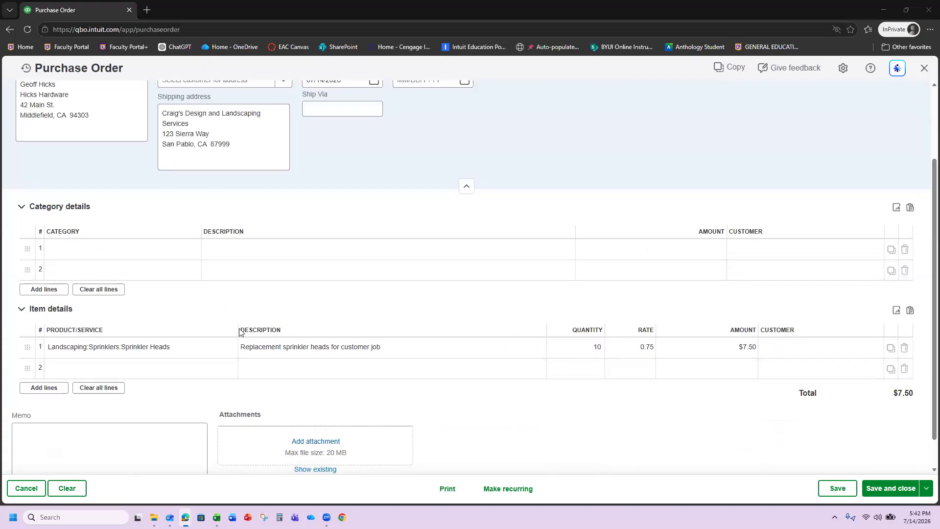
- Review the products available for the first item line, keeping Sprinkler Heads, and check the line's description
click(181, 353)
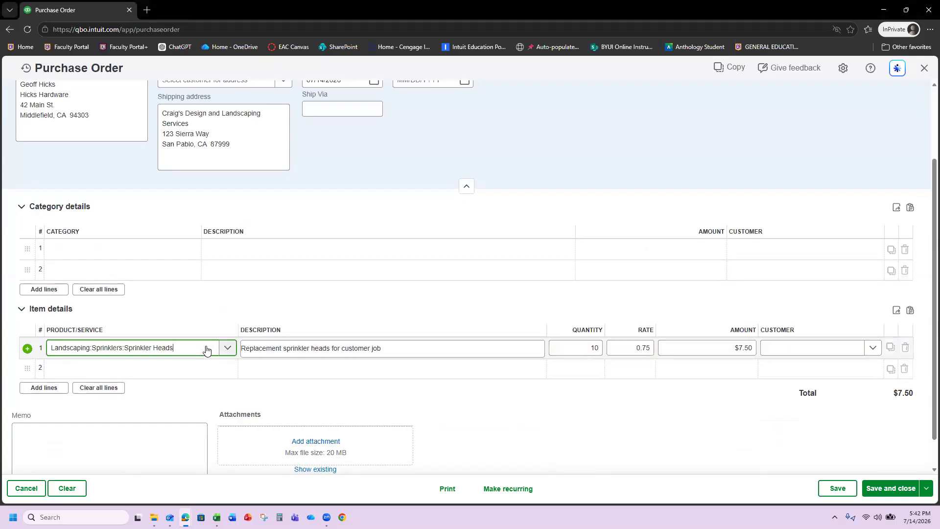
click(226, 347)
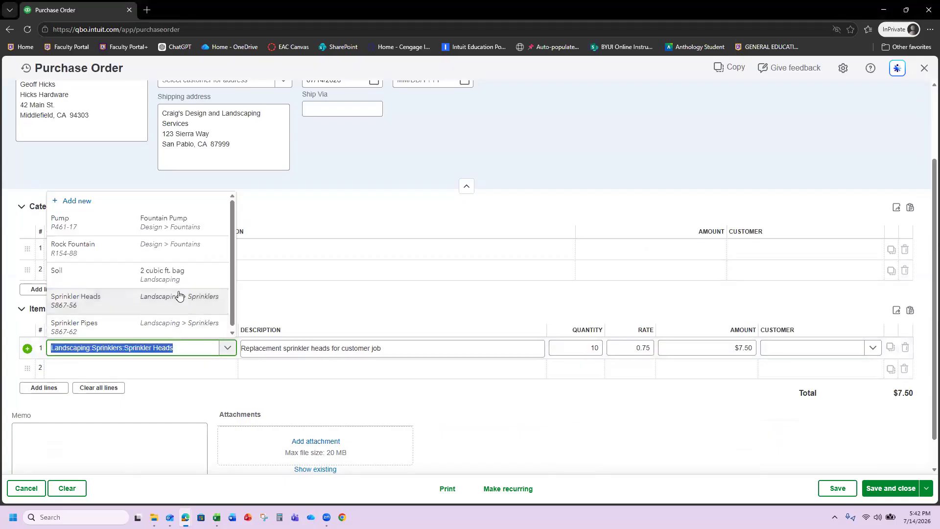
scroll(175, 294, down, 1)
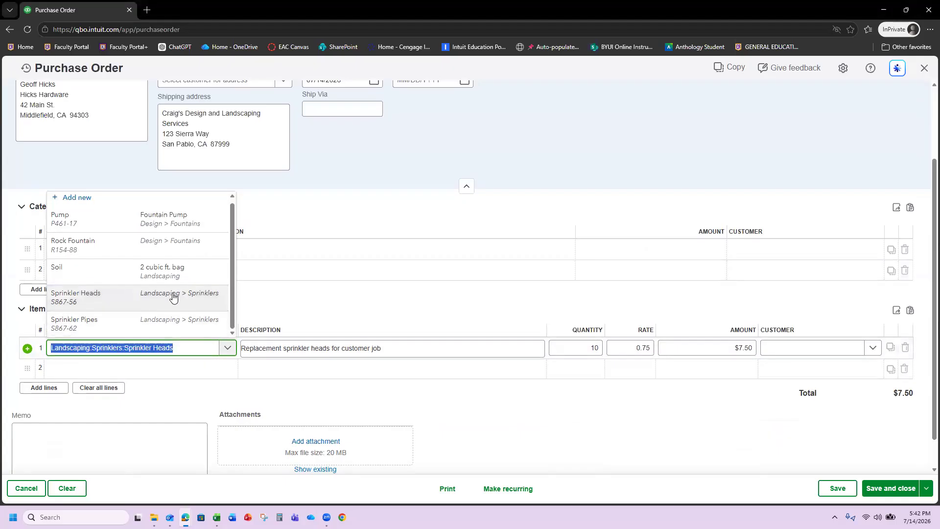
click(423, 351)
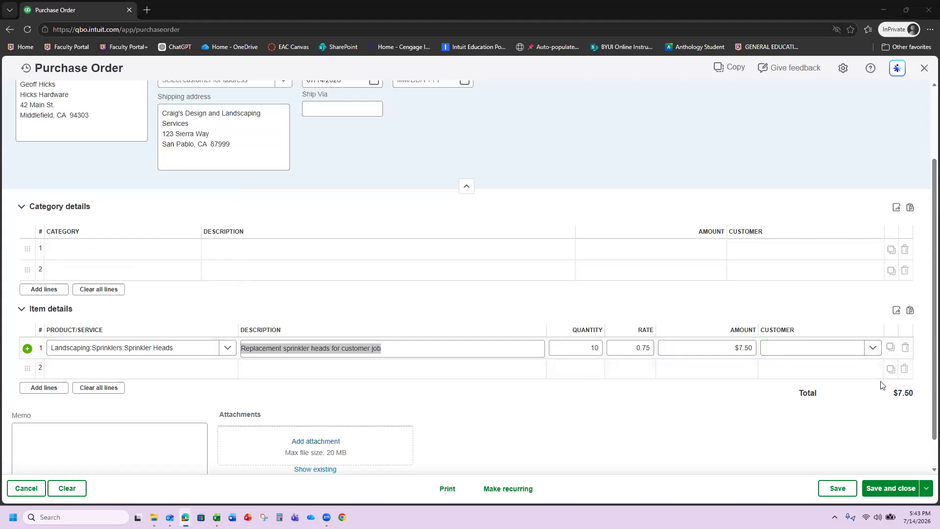
- Check the Hicks Hardware purchase order over, and save and close it
scroll(311, 328, down, 1)
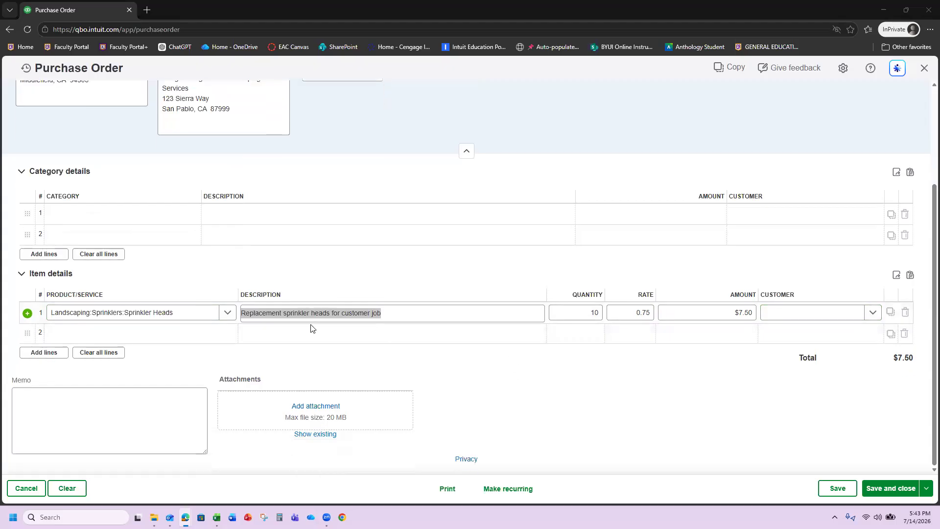
scroll(311, 328, up, 3)
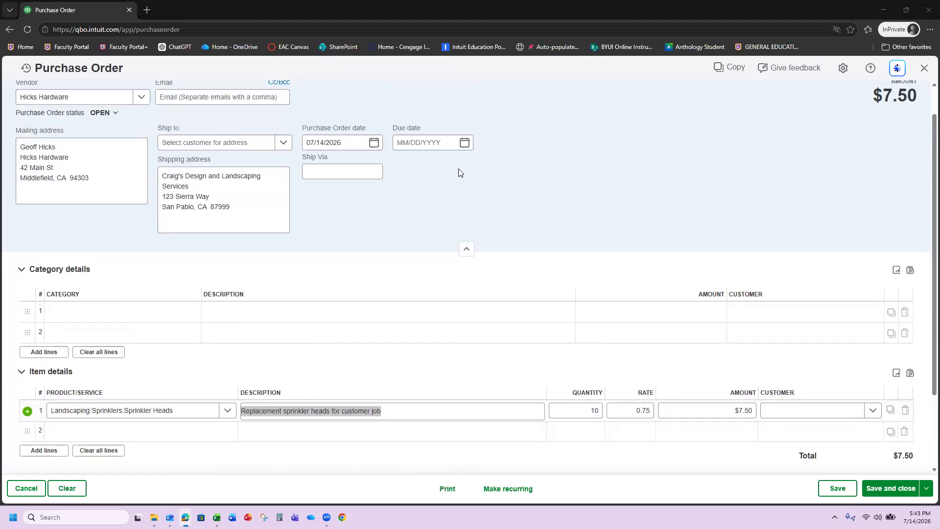
scroll(745, 325, down, 2)
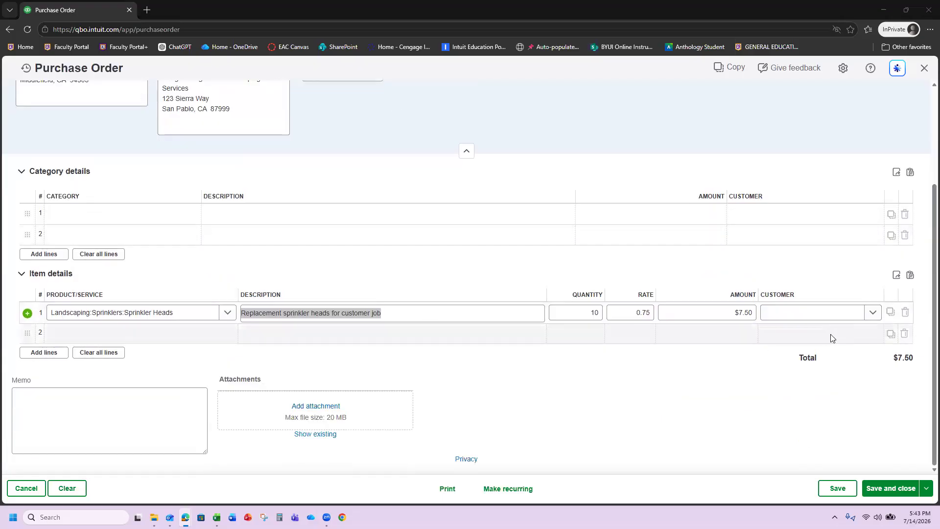
click(877, 487)
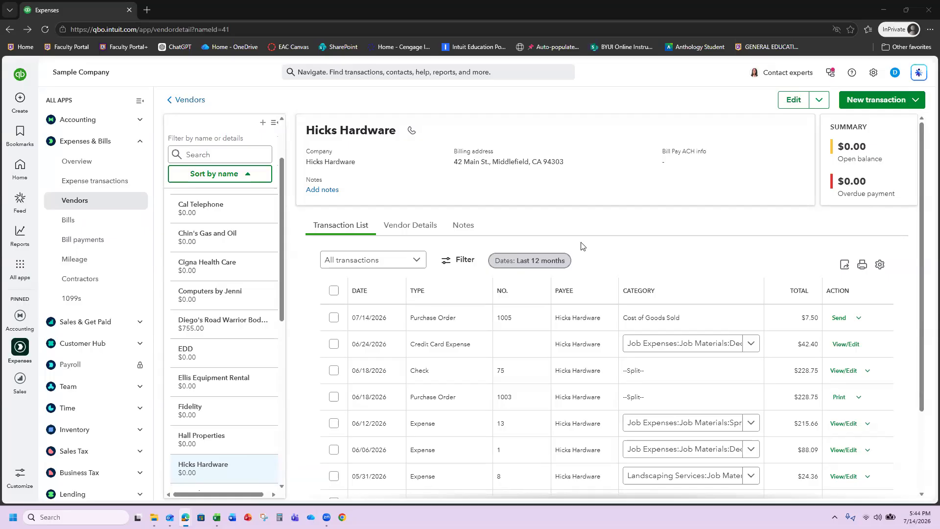
- Start a new vendor credit and choose Hicks Hardware as its vendor
click(20, 101)
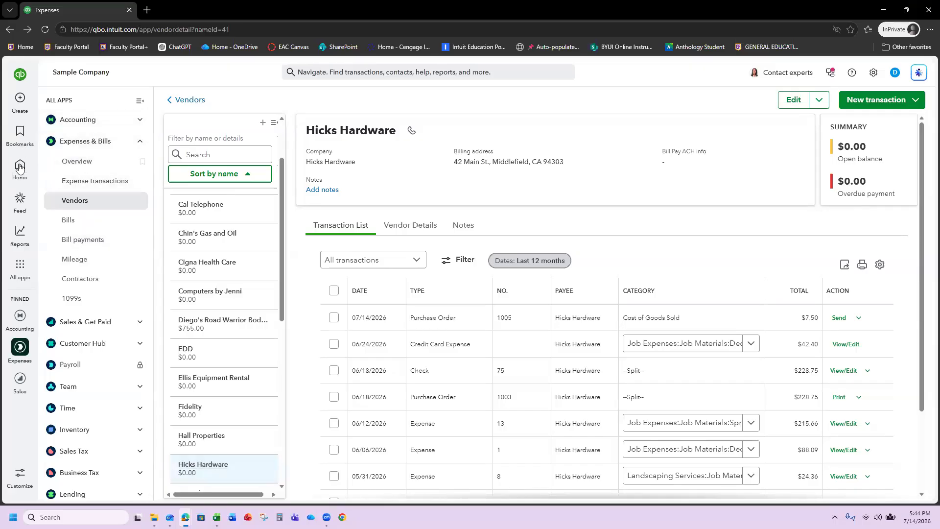
click(21, 104)
click(19, 106)
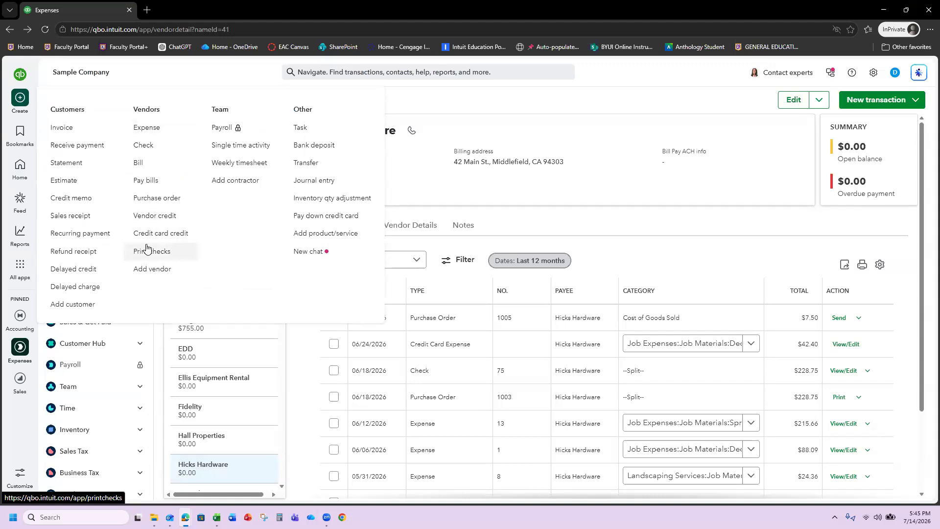
click(178, 218)
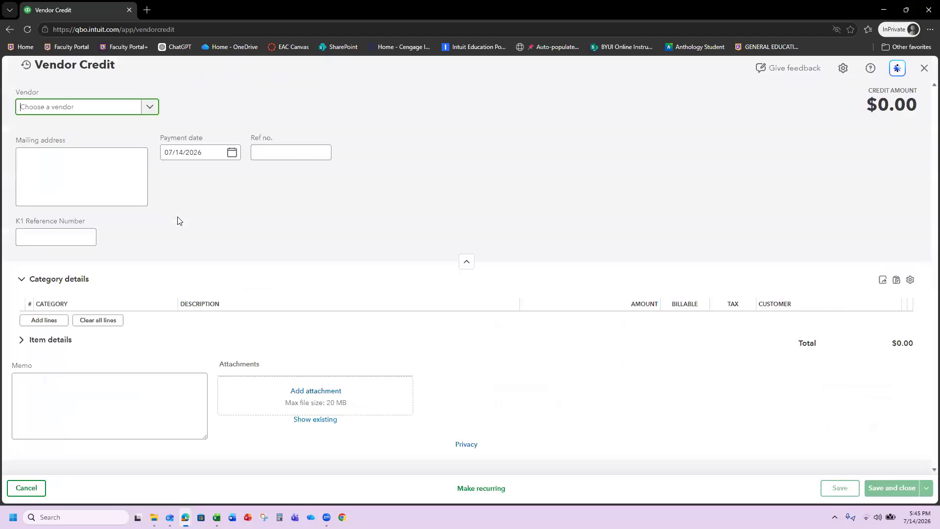
click(130, 113)
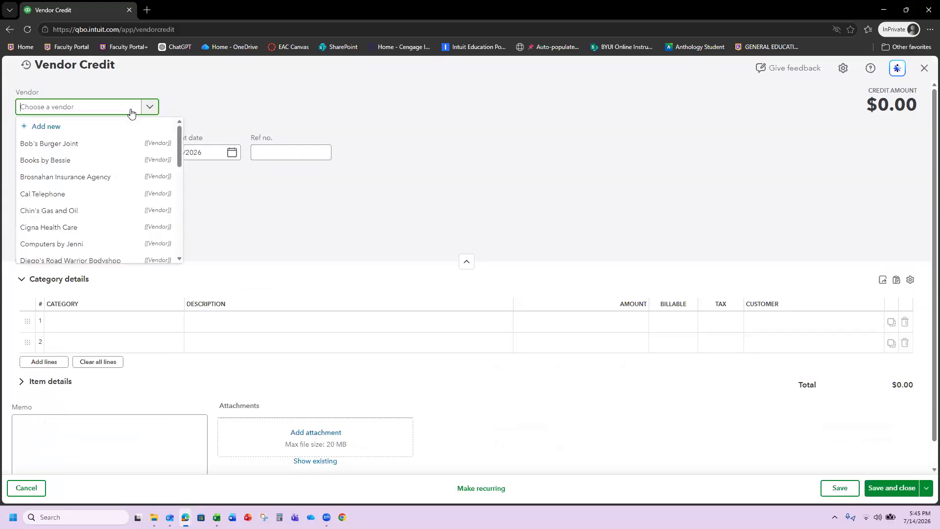
text(hick)
click(97, 144)
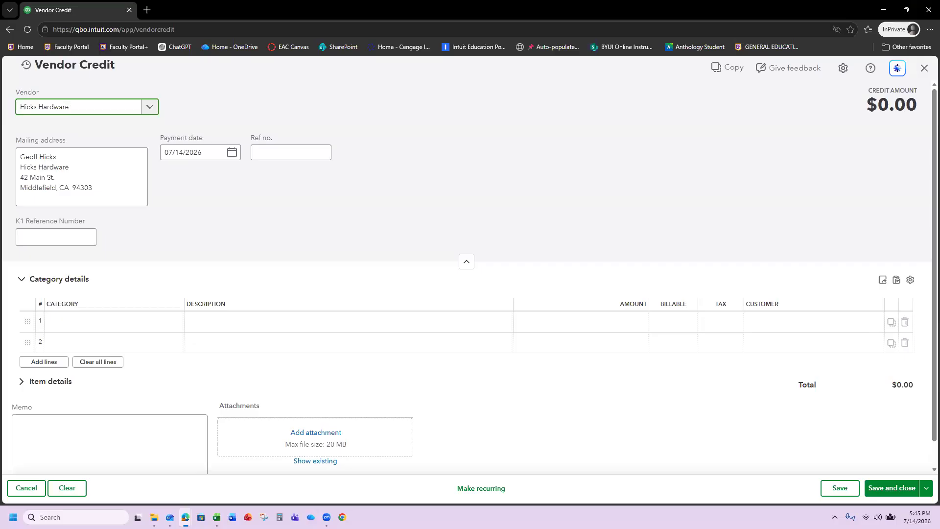
click(91, 331)
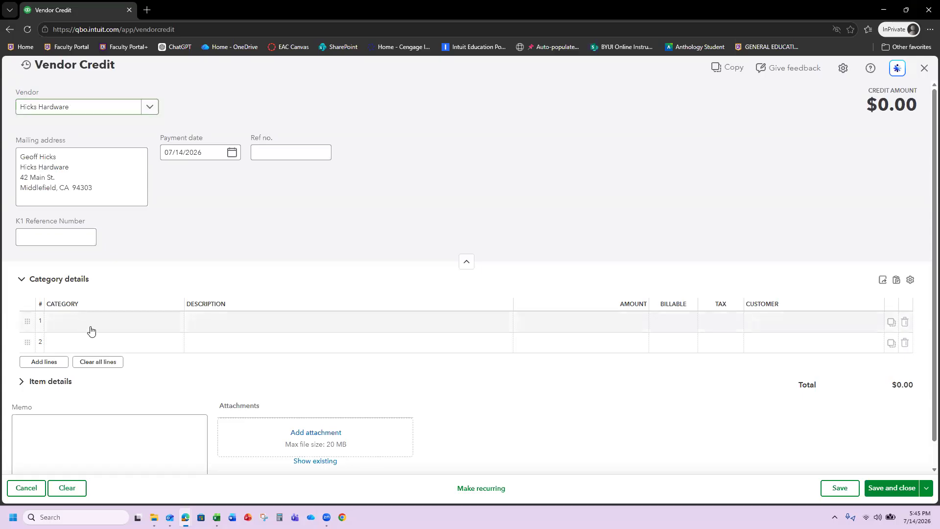
text(sprink)
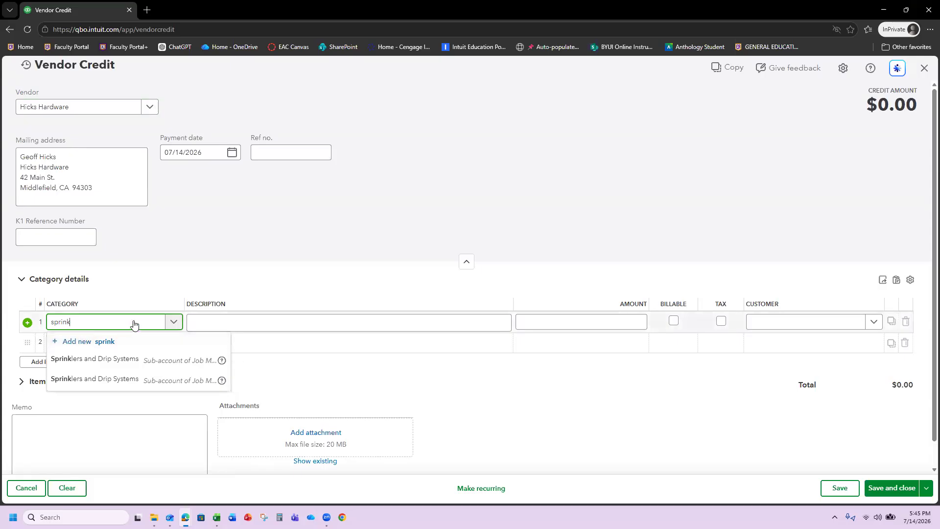
key(BackSpace)
key(BackSpace)
key(BackSpace)
key(BackSpace)
key(BackSpace)
key(BackSpace)
- Expand the vendor credit's item details and choose Sprinkler Heads as the product on the first item line
click(19, 388)
click(35, 386)
scroll(116, 343, down, 3)
click(117, 316)
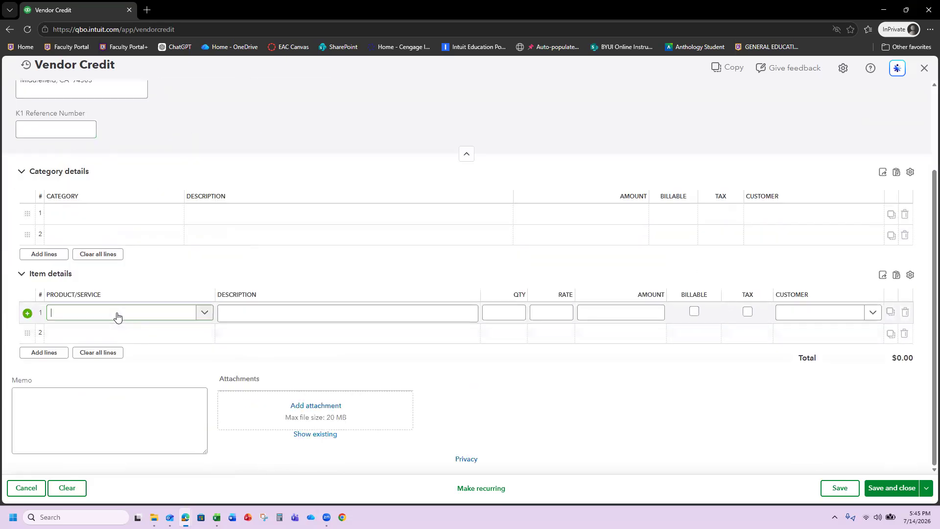
text(spri)
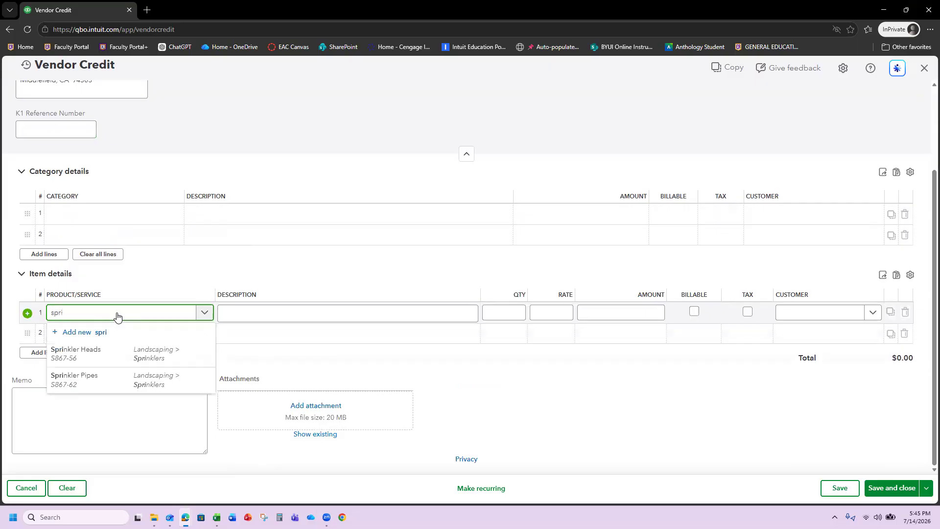
click(121, 348)
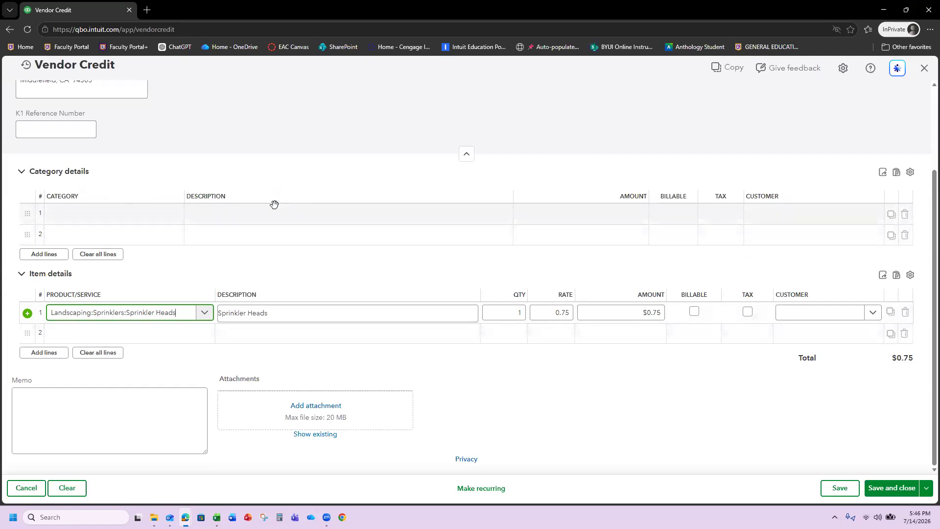
- Set the quantity of the sprinkler heads line to 2
mouse_move(505, 310)
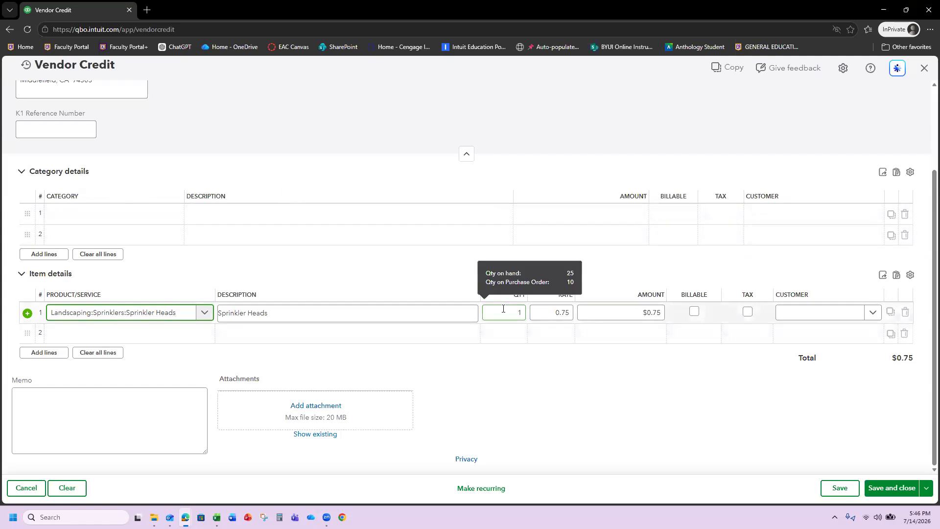
click(504, 310)
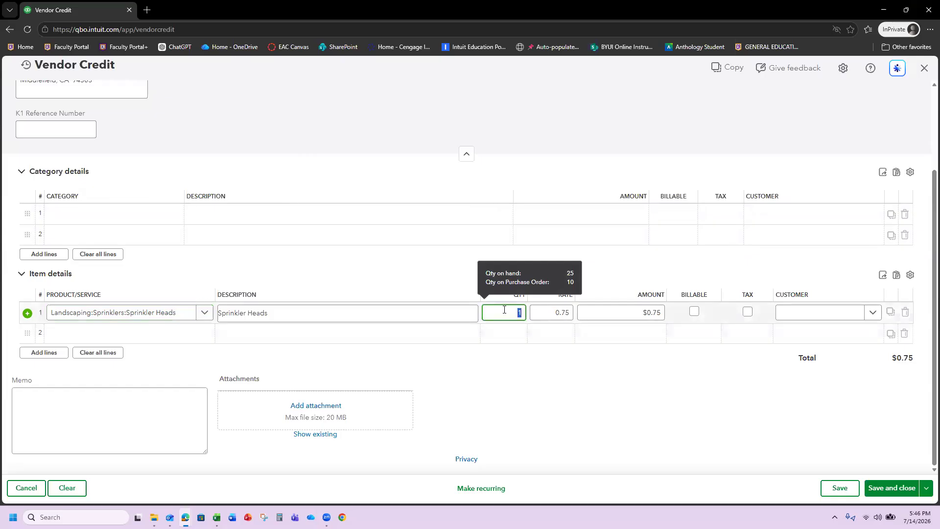
text(2)
click(441, 253)
- Replace the sprinkler heads line's description with "Credit for returned sprinkler heads"
click(345, 314)
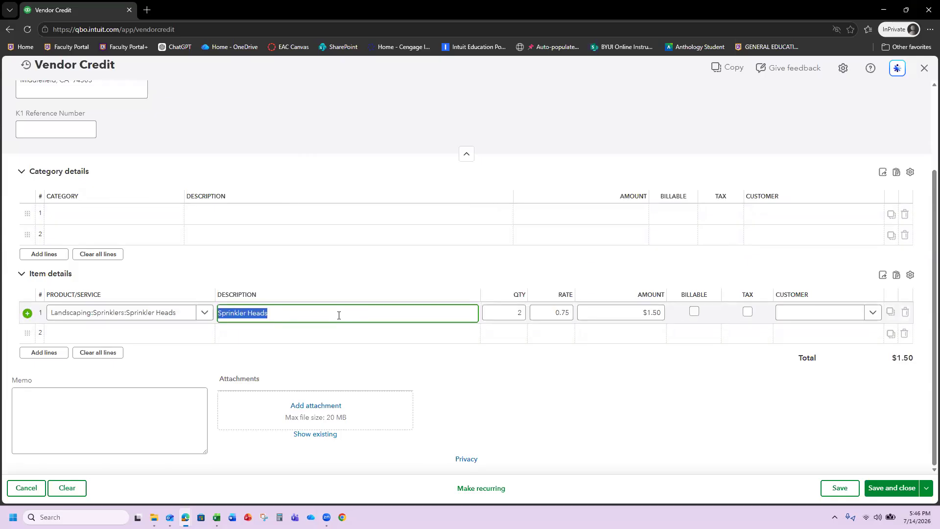
text(Credit for )
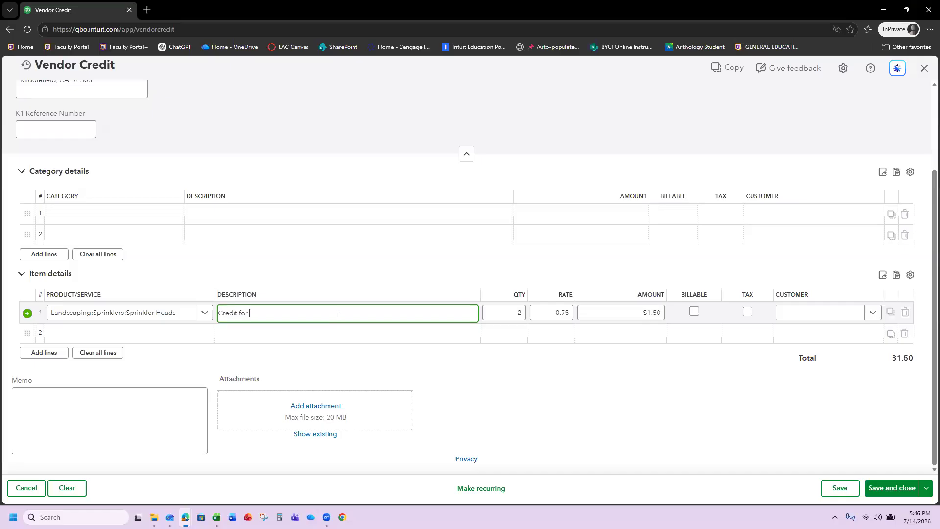
text(returned sprinkler heads)
click(634, 273)
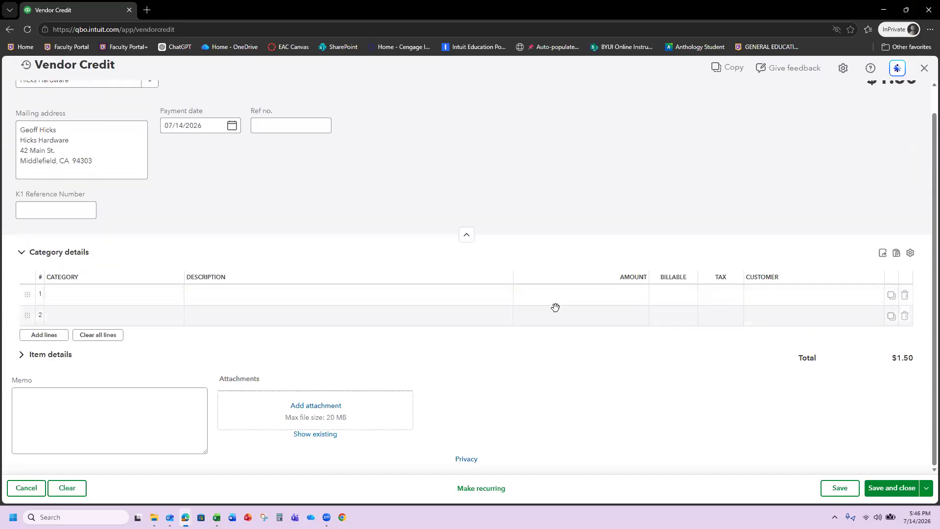
- Expand the item details again, check the Hicks Hardware vendor credit over, and save and close it
click(20, 357)
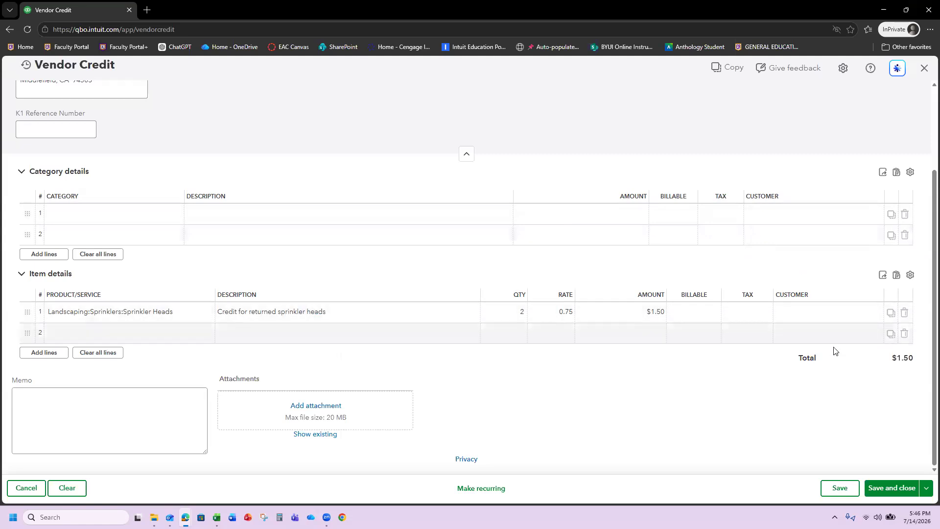
scroll(539, 359, up, 2)
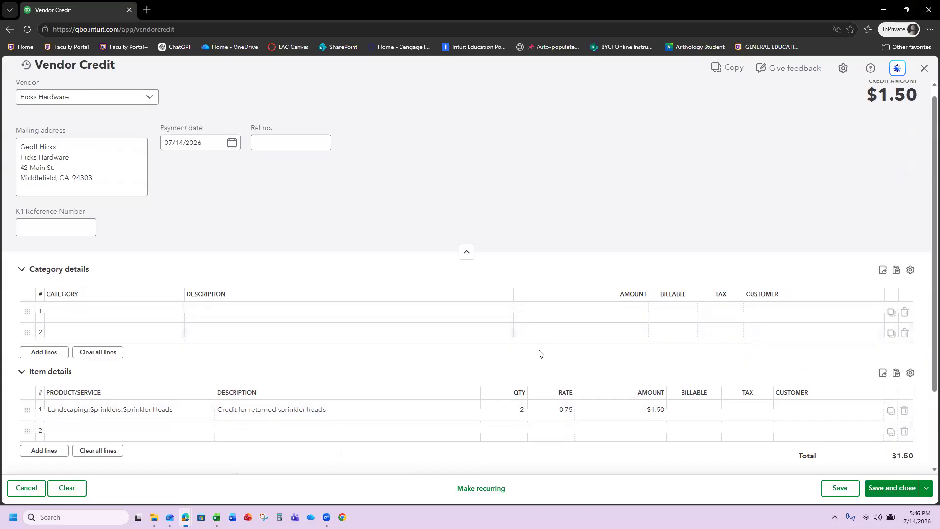
scroll(540, 355, down, 2)
click(878, 492)
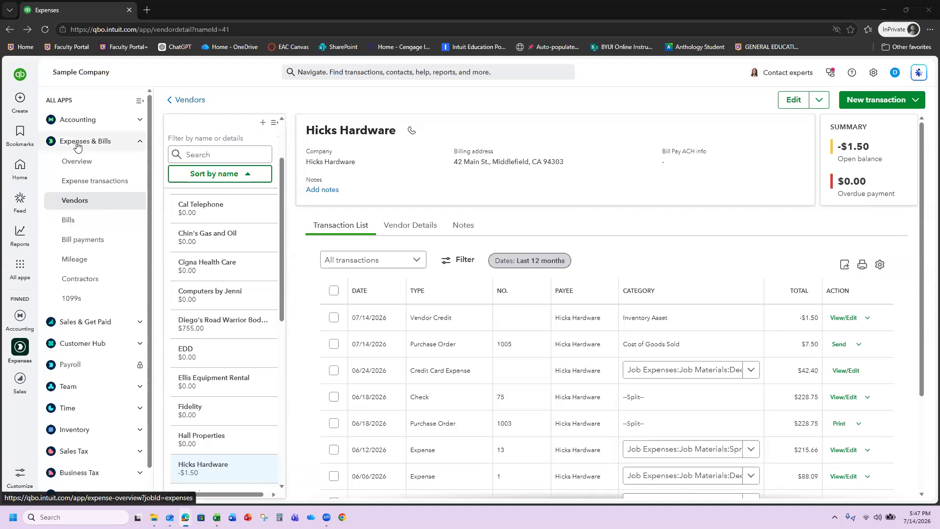
- Open the contractors list, look over the form for adding a contractor, and close it without adding one
click(76, 278)
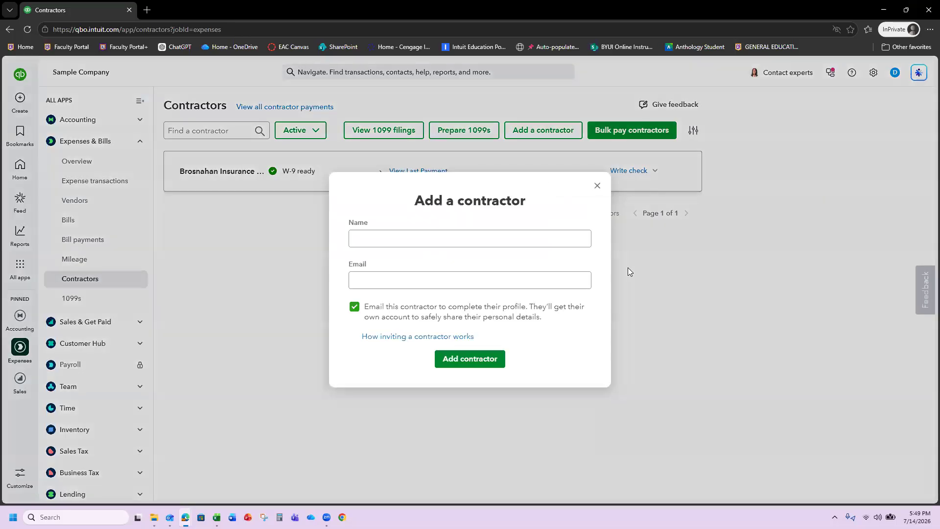
click(428, 237)
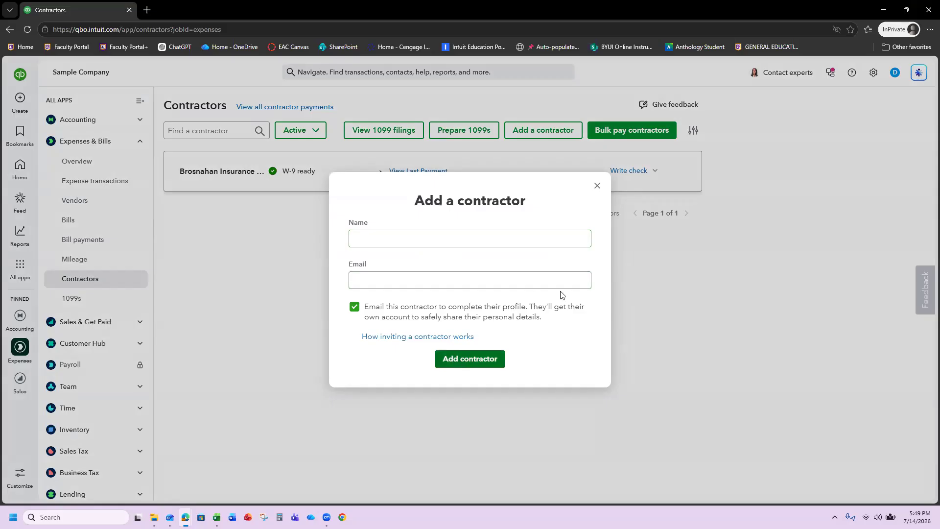
click(598, 186)
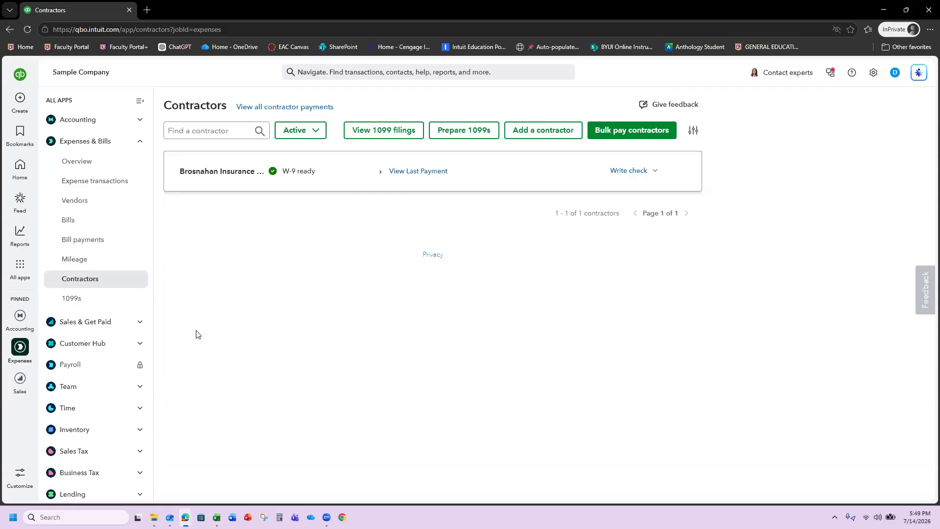
- Find the Accounts payable aging summary among the standard reports and open it
scroll(81, 360, down, 1)
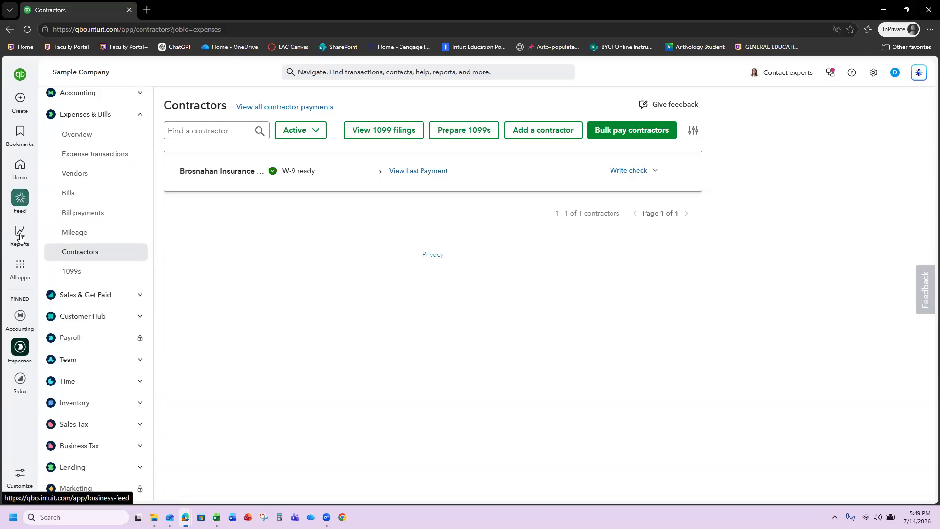
mouse_move(21, 238)
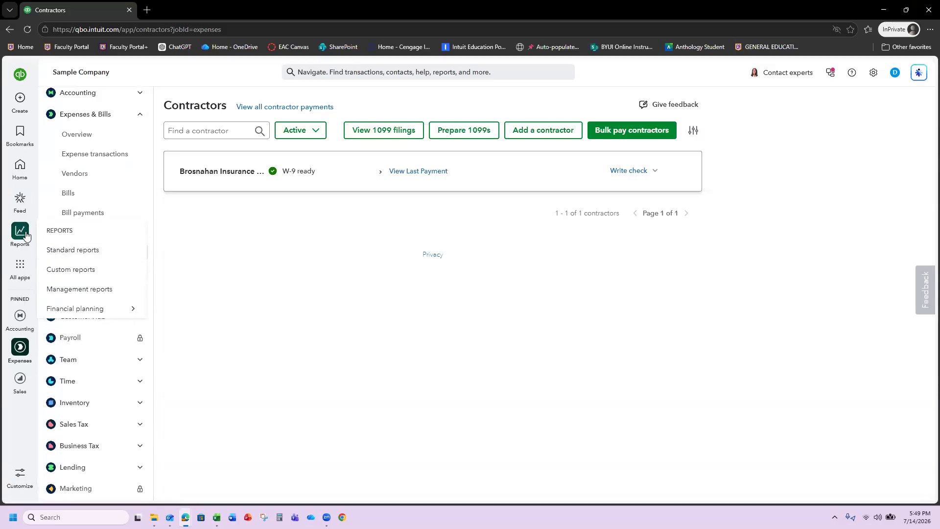
click(73, 250)
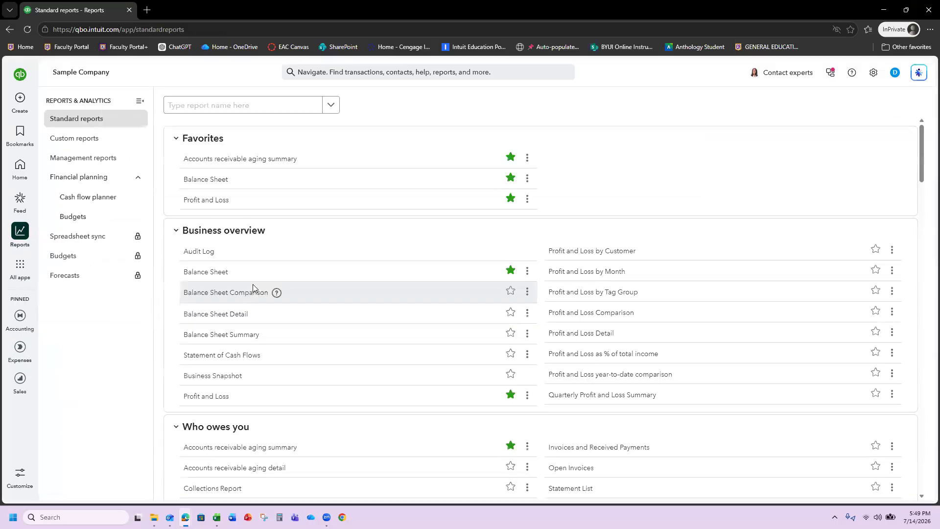
click(205, 105)
text(accoun)
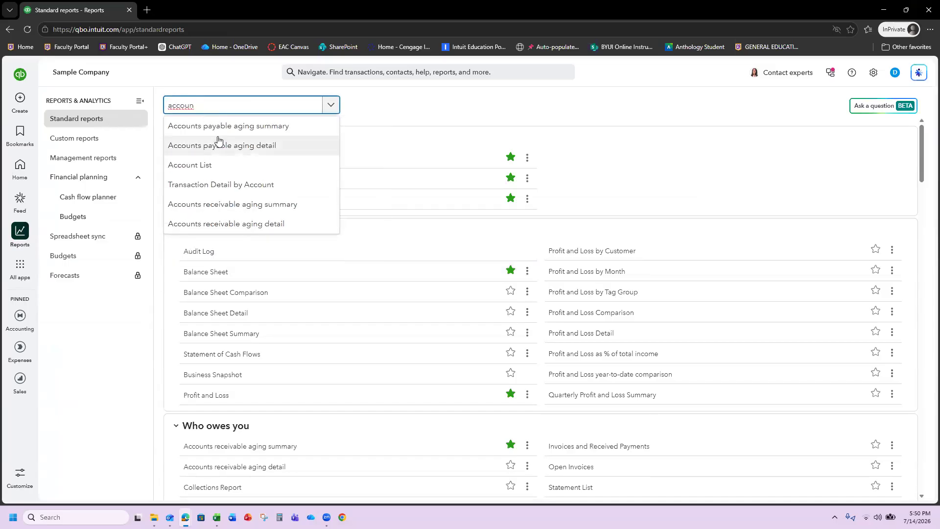
click(221, 127)
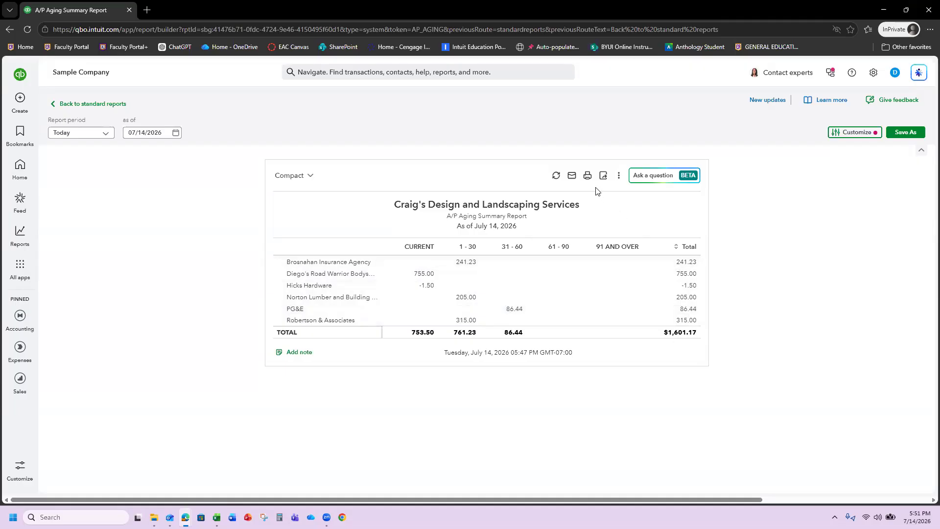
- Save the A/P Aging Summary Report as a PDF in portrait orientation and close the print settings
click(588, 176)
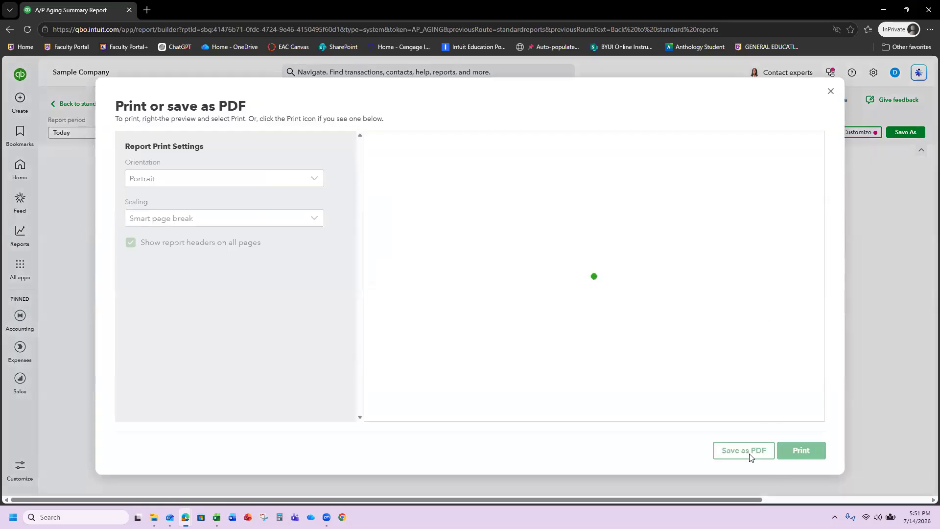
click(740, 450)
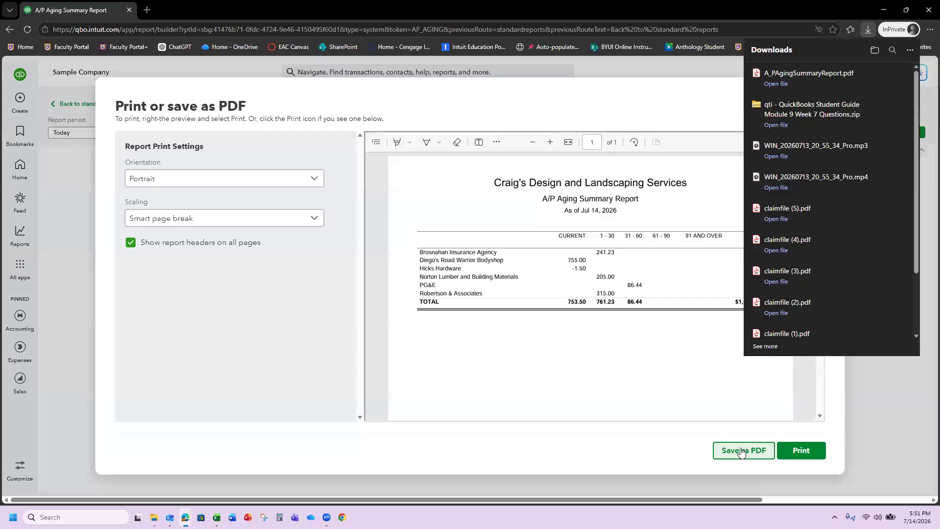
click(829, 93)
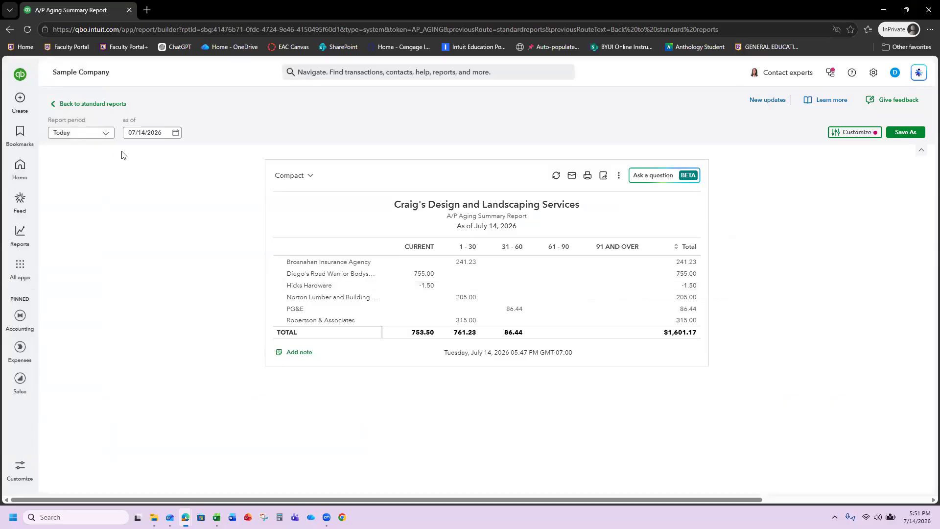
- Return to the standard reports, open the Vendor Balance Detail report, and review each vendor's open transactions and balance
click(54, 105)
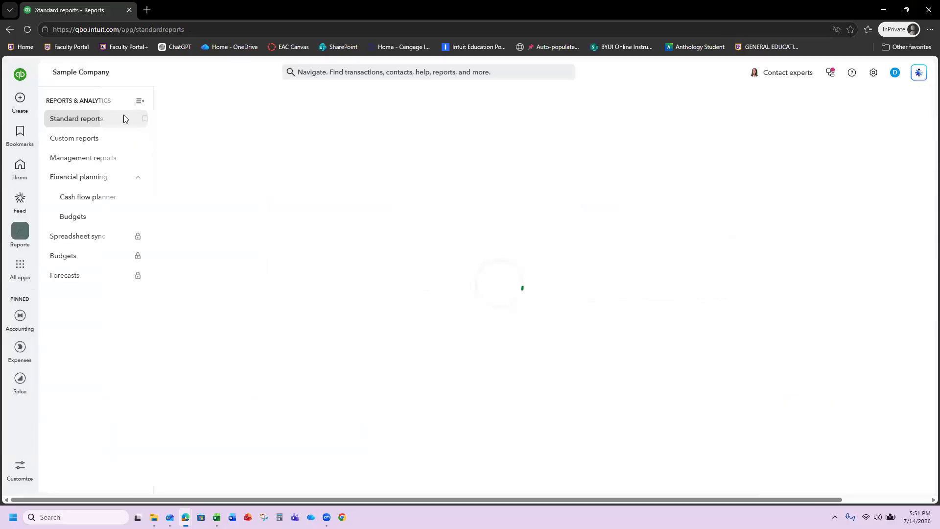
click(252, 109)
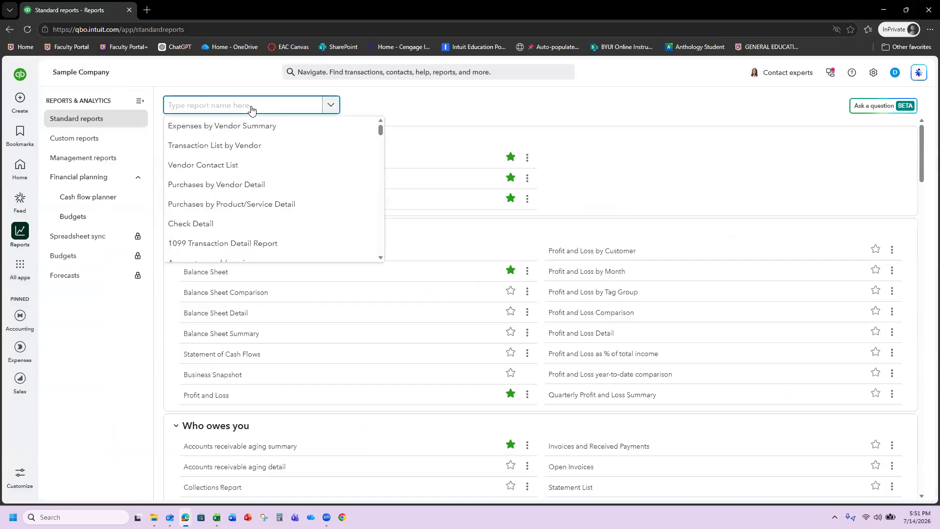
text(vendor)
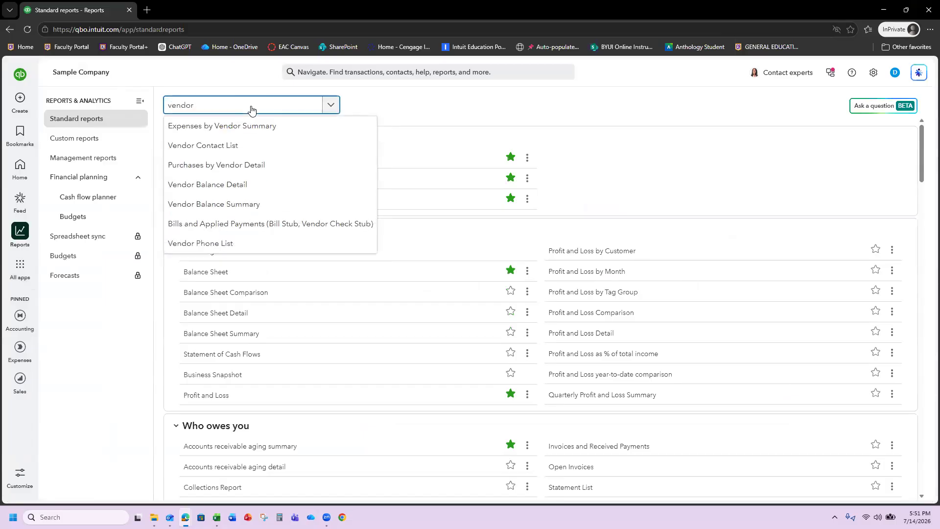
text( balan)
click(233, 125)
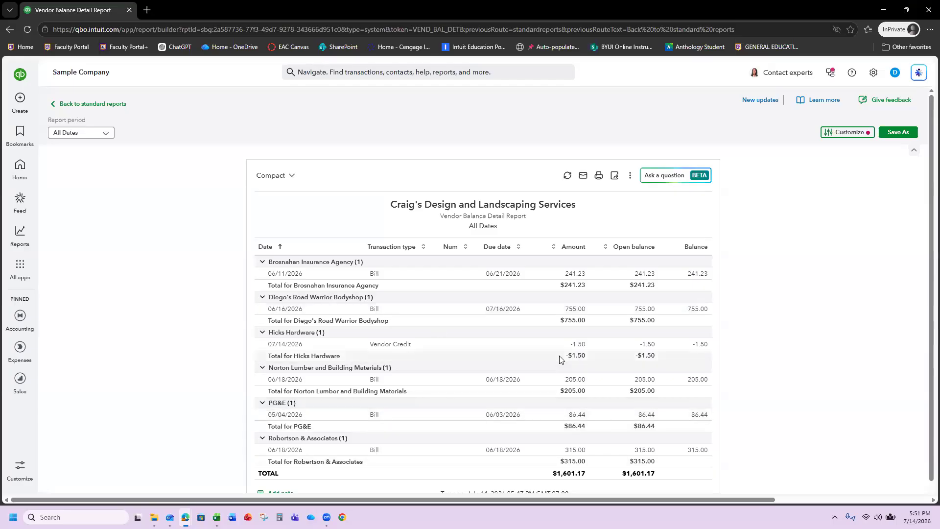
scroll(548, 387, down, 1)
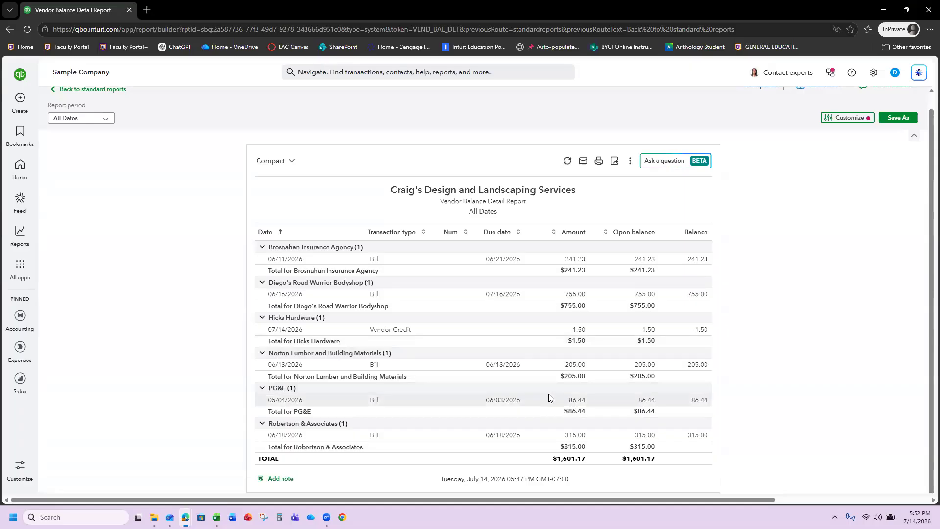
scroll(675, 294, up, 1)
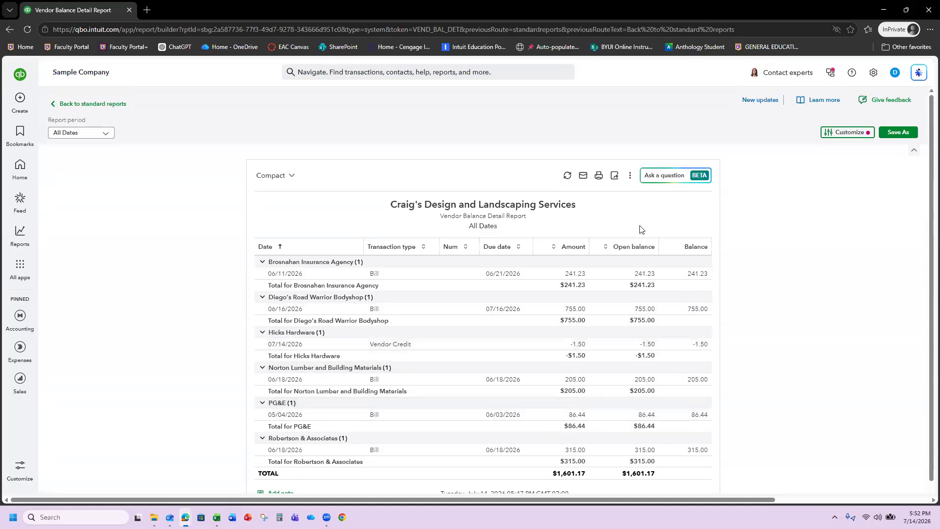
- Save the Vendor Balance Detail Report as a PDF in portrait orientation and close the print settings
click(598, 176)
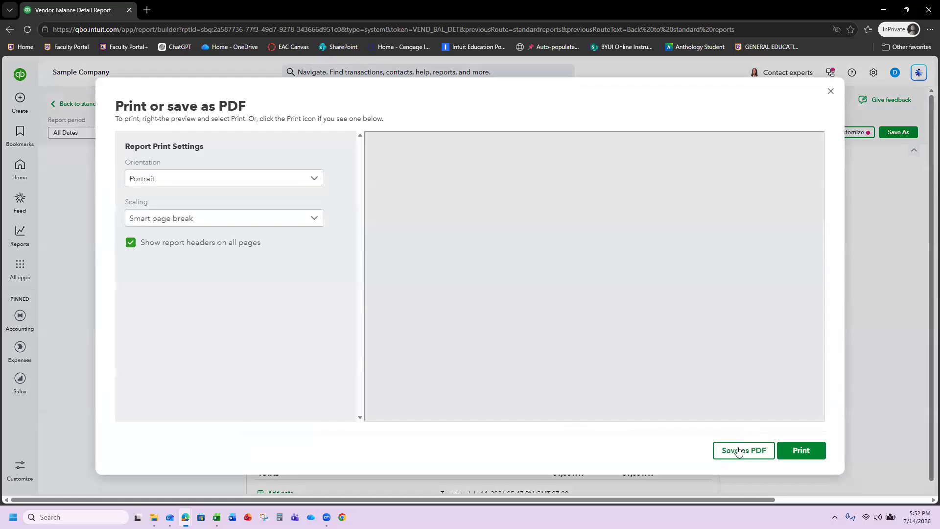
click(740, 451)
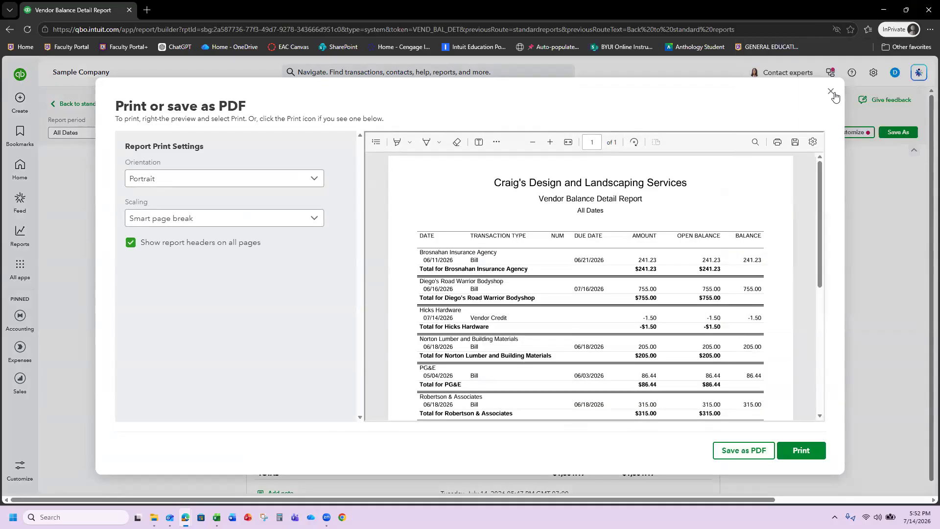
click(831, 92)
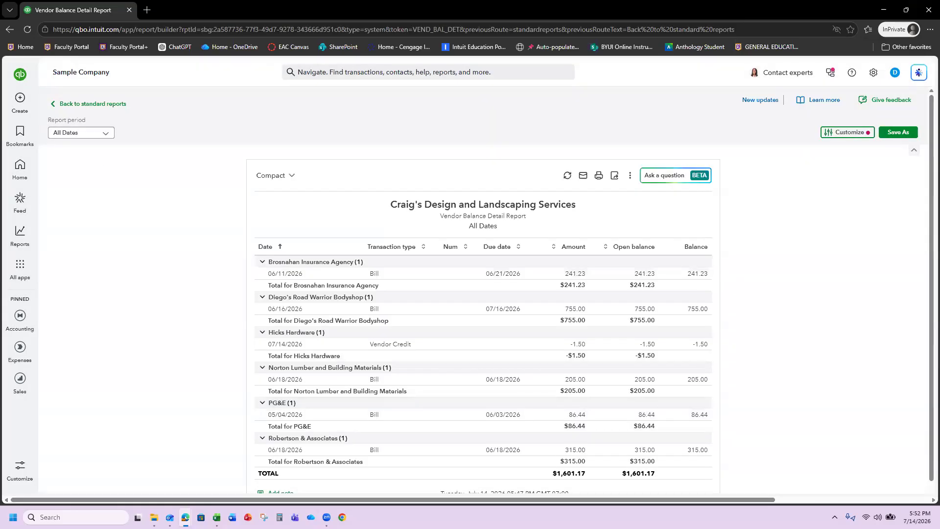
- Return to the standard reports, search for "open pur", and open the Open Purchase Order List report
click(86, 103)
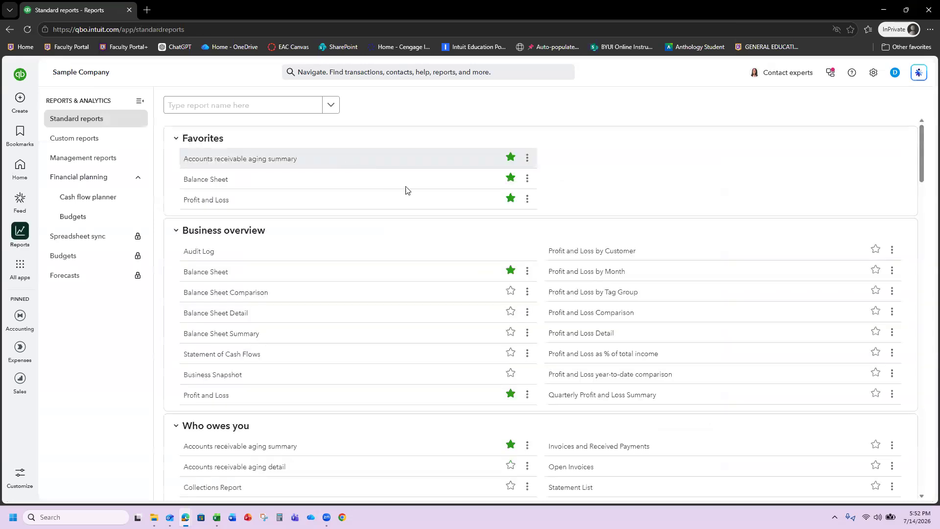
click(254, 113)
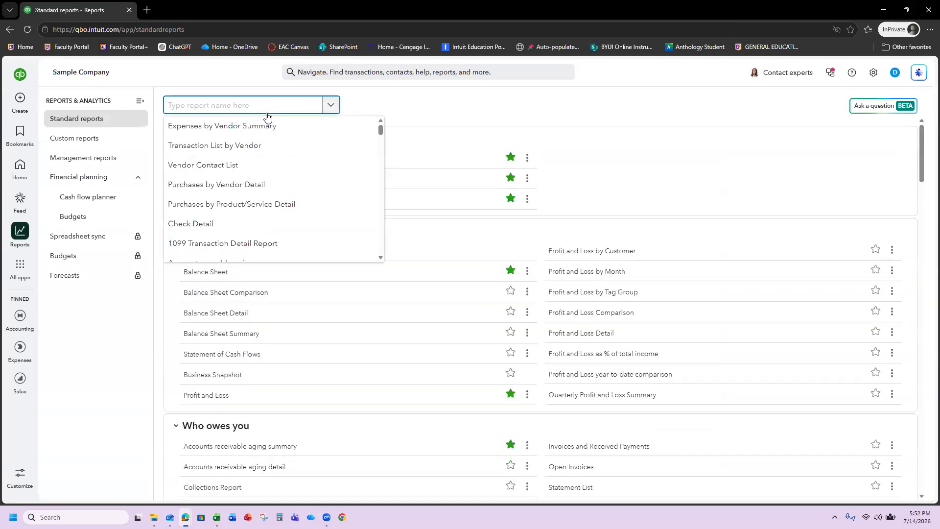
text(open pur)
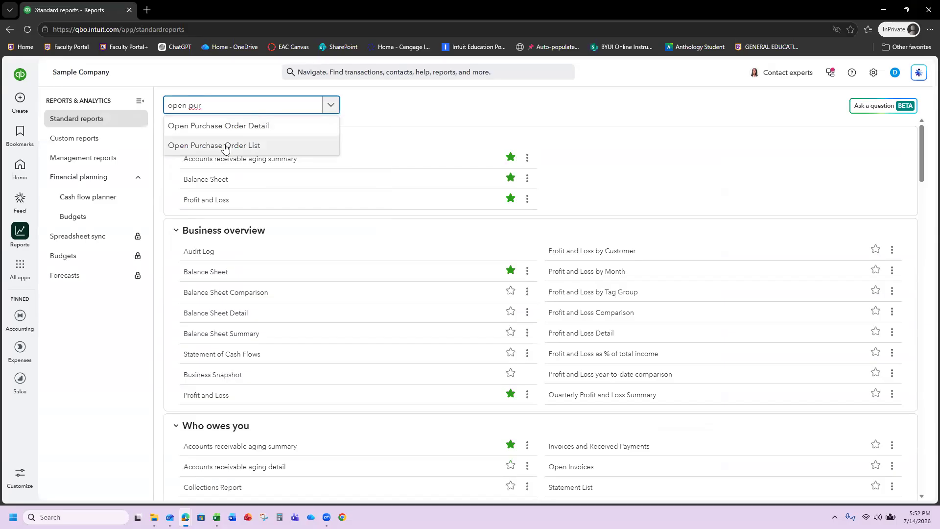
click(224, 148)
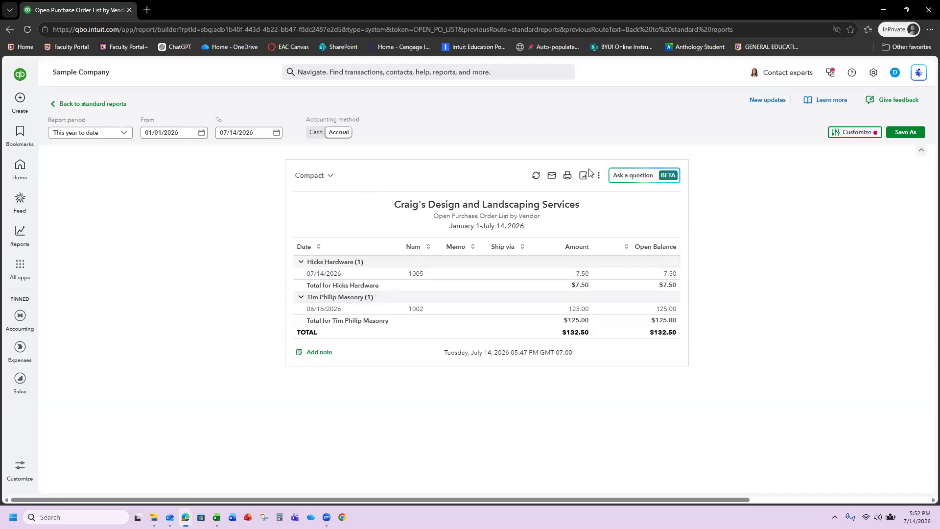
- Save the Open Purchase Order List by Vendor report as a portrait PDF and close the print settings
click(568, 176)
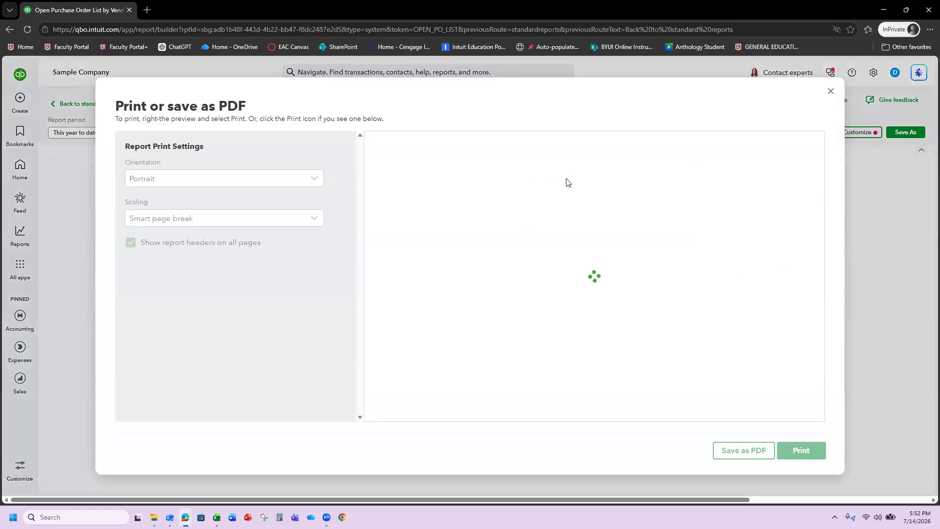
click(736, 449)
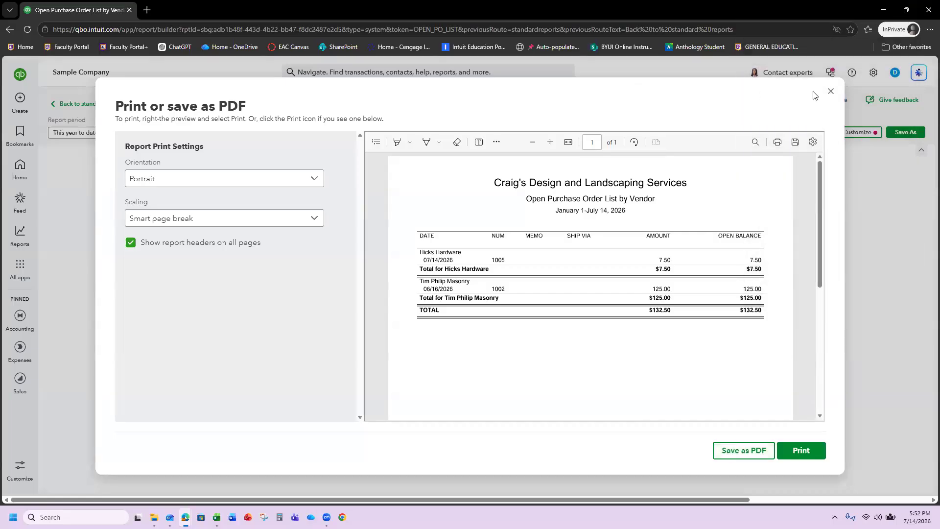
click(832, 91)
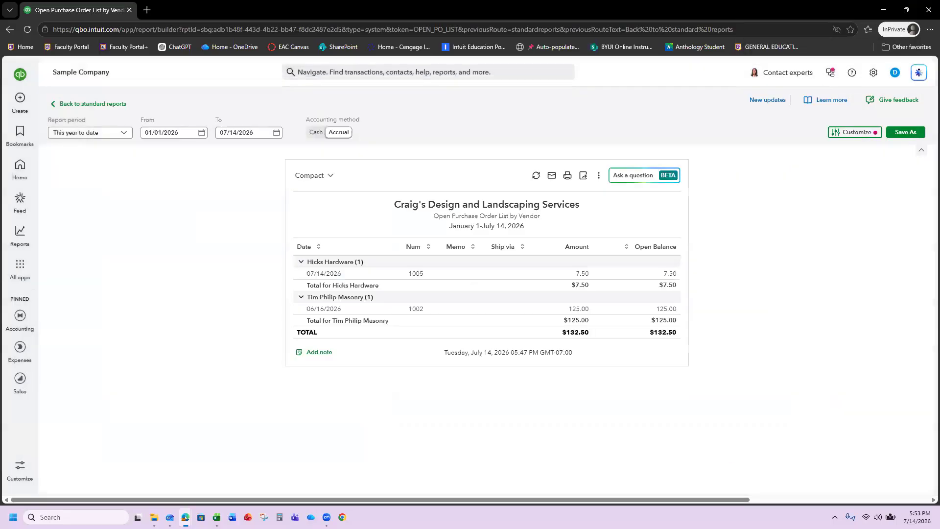